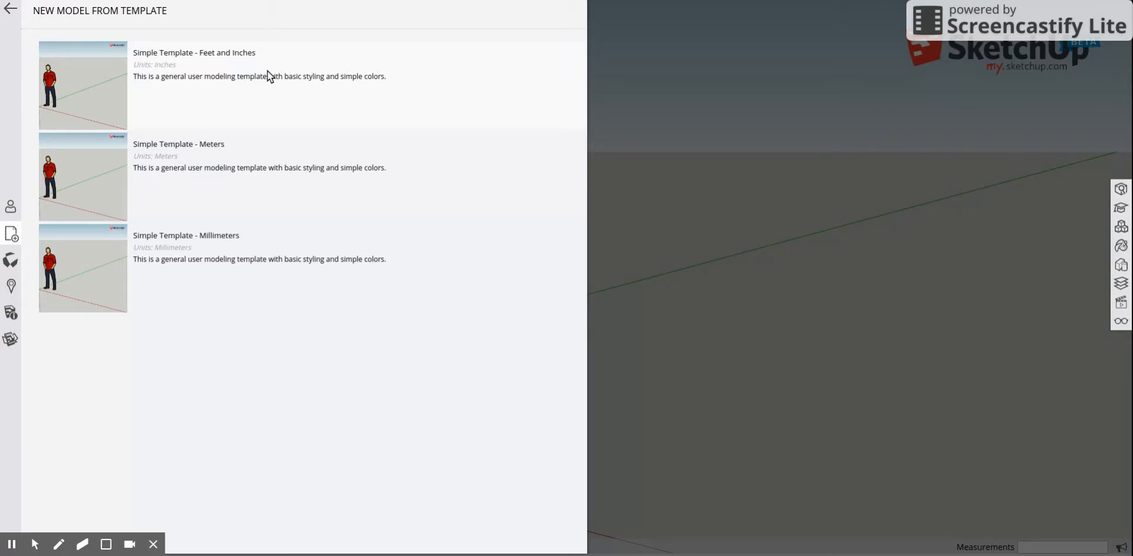
Open a new model from the Simple Template - Feet and Inches and draw a 5.5" × 5.5" rectangle on the ground near the origin.
{"action": "left_click", "coordinate": [289, 75]}
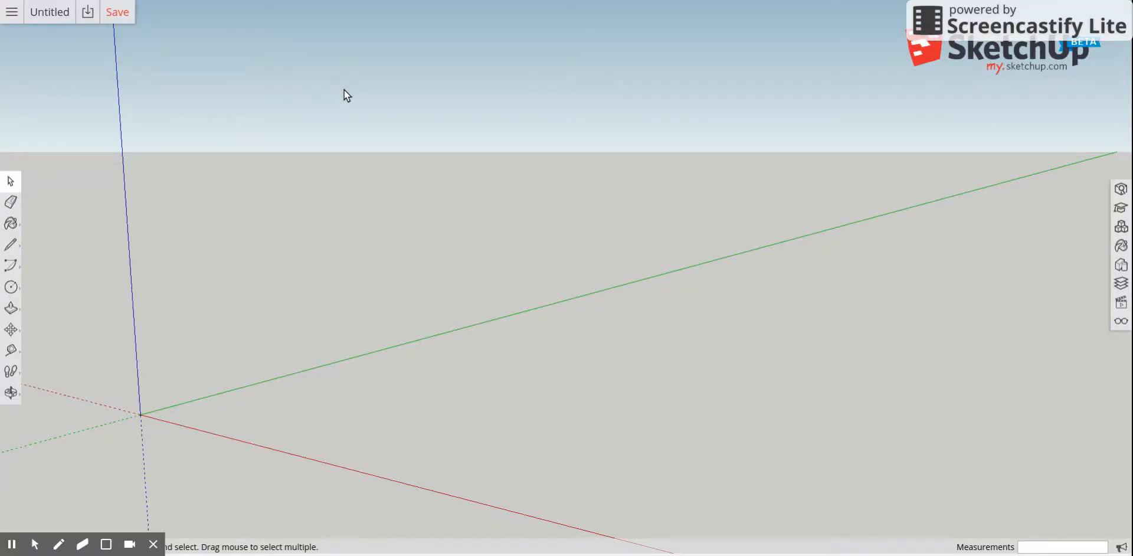
{"action": "left_click", "coordinate": [48, 302]}
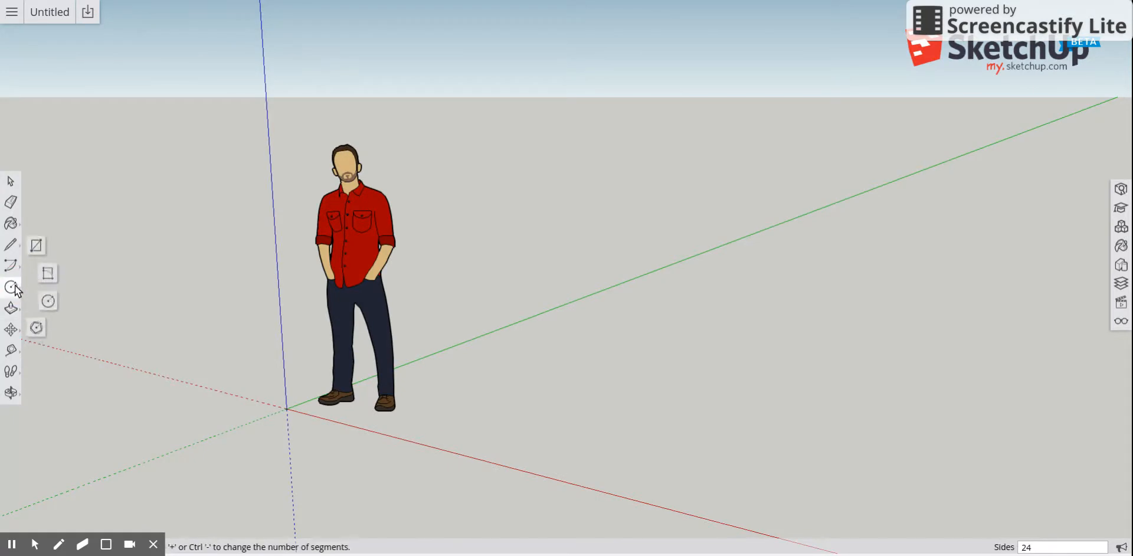
{"action": "left_click", "coordinate": [39, 246]}
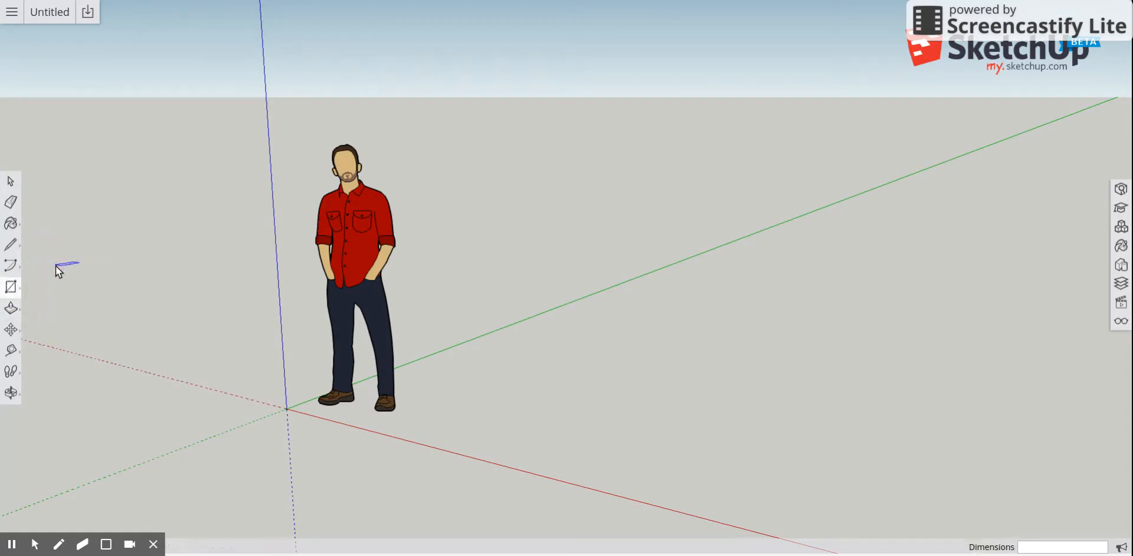
{"action": "left_click", "coordinate": [413, 417]}
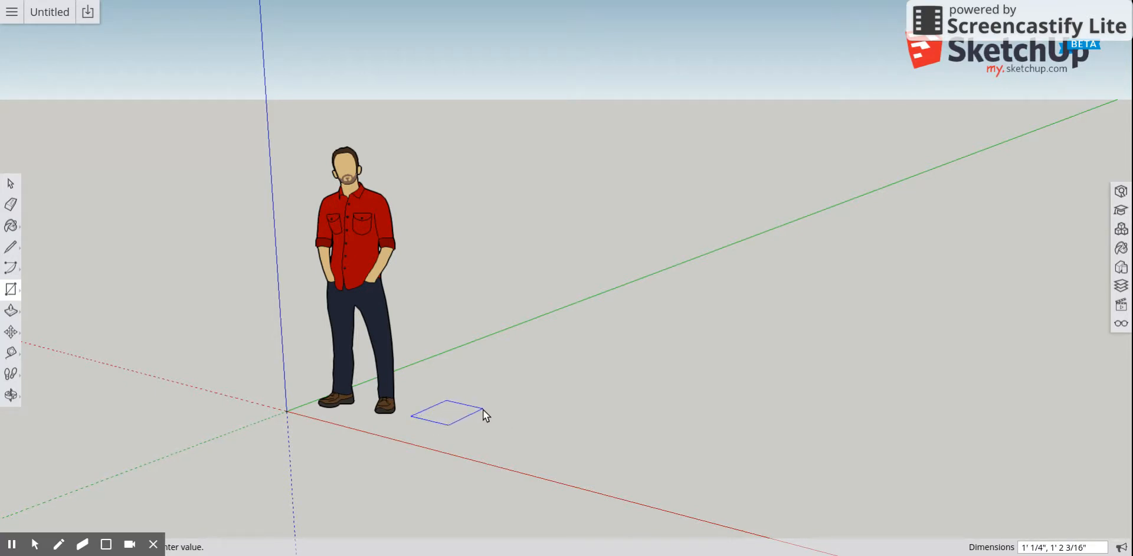
{"action": "type", "text": "5.5\",5.5\""}
{"action": "key", "text": "Return"}
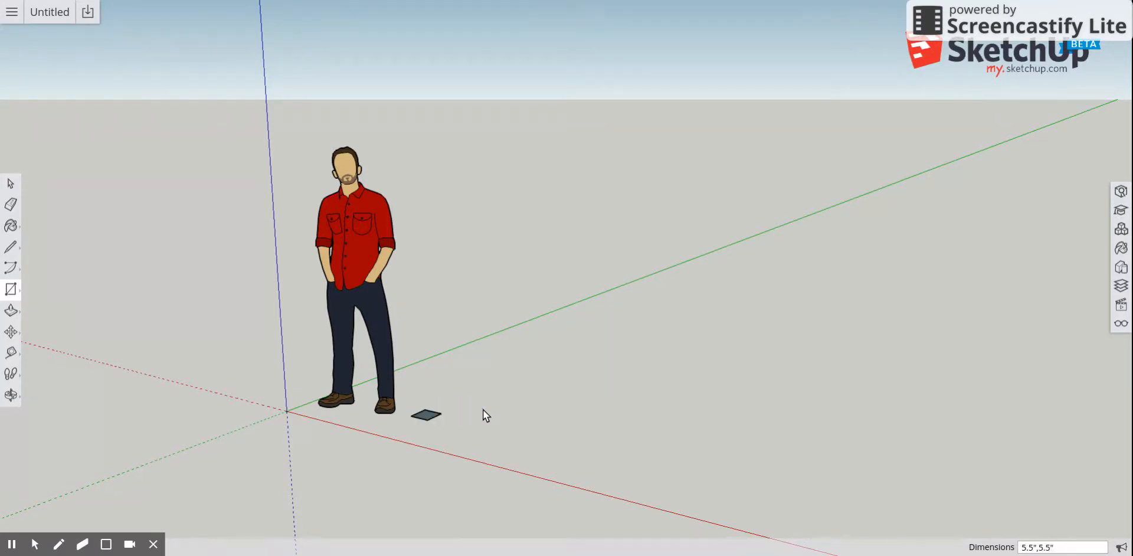
Erase the standing human figure from the model with the Eraser.
{"action": "left_click", "coordinate": [8, 206]}
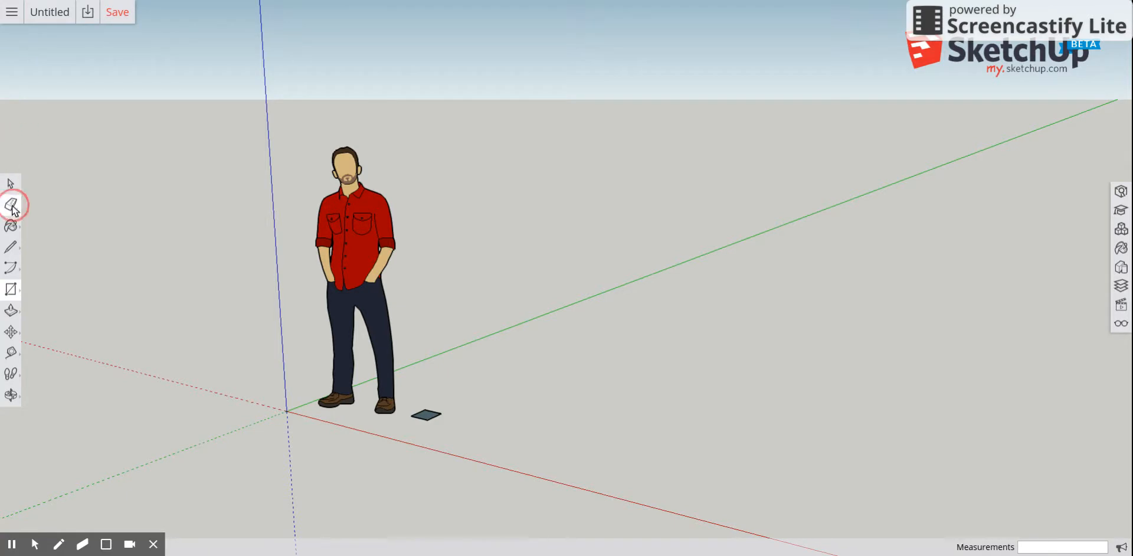
{"action": "left_click", "coordinate": [385, 206]}
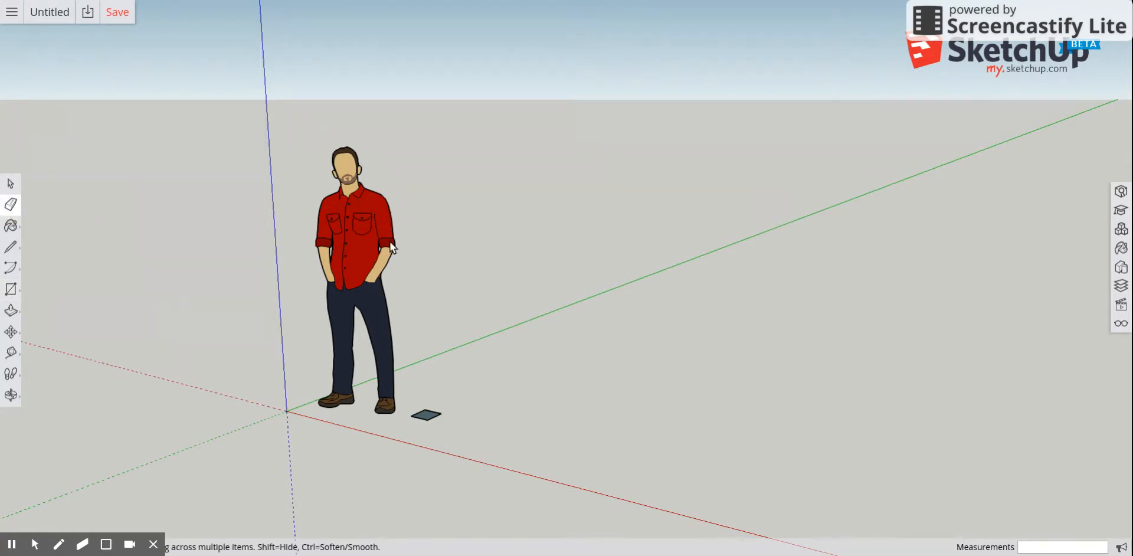
{"action": "left_click", "coordinate": [348, 170]}
{"action": "left_click", "coordinate": [347, 198]}
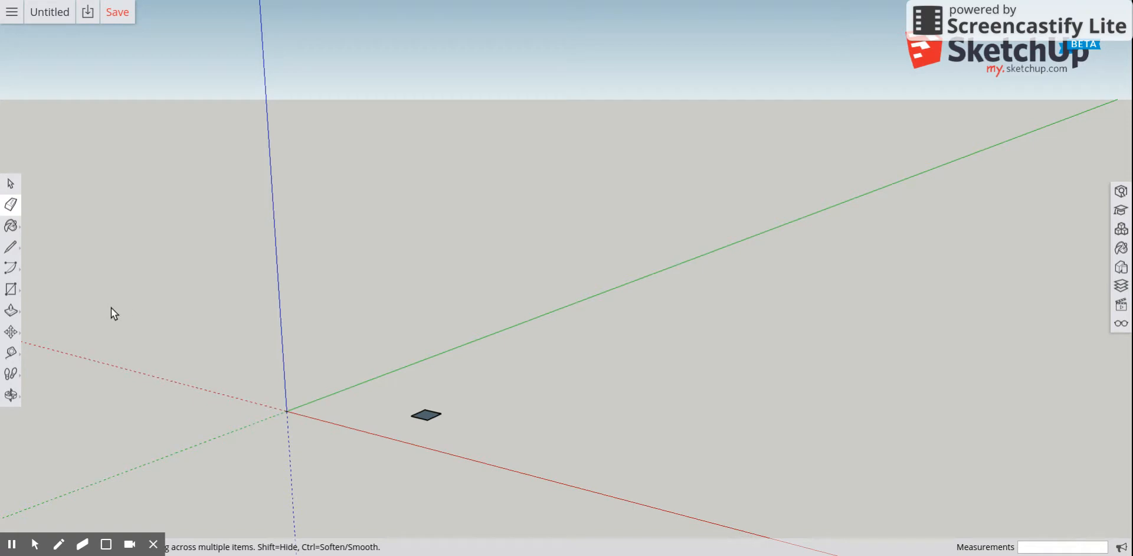
Push/Pull the square up 3/4" to form a thin block.
{"action": "left_click", "coordinate": [10, 310]}
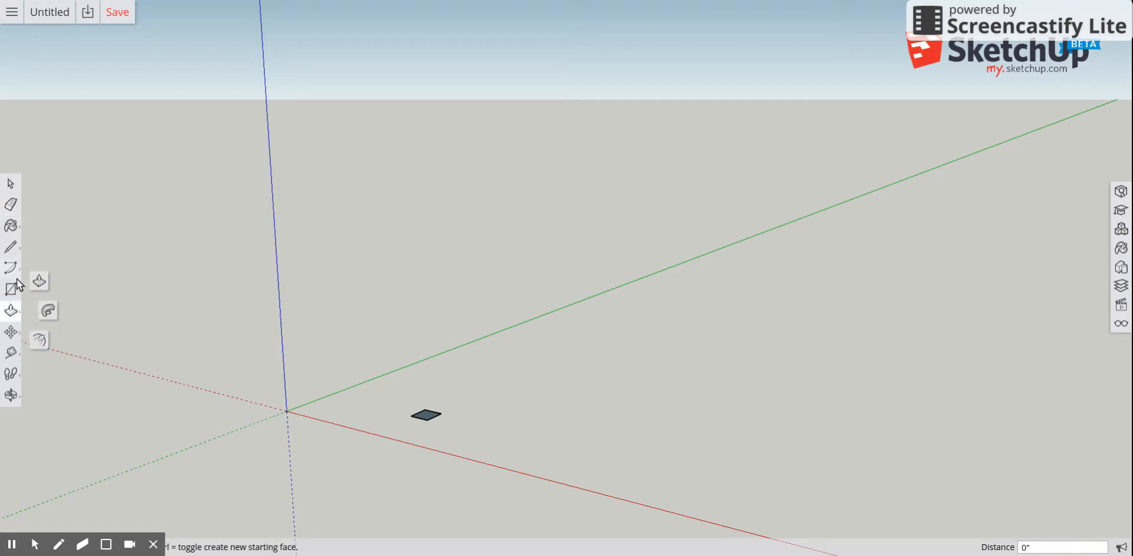
{"action": "left_click", "coordinate": [42, 280]}
{"action": "scroll", "coordinate": [441, 412], "scroll_direction": "up", "scroll_amount": 5}
{"action": "scroll", "coordinate": [415, 428], "scroll_direction": "up", "scroll_amount": 2}
{"action": "left_click", "coordinate": [419, 415]}
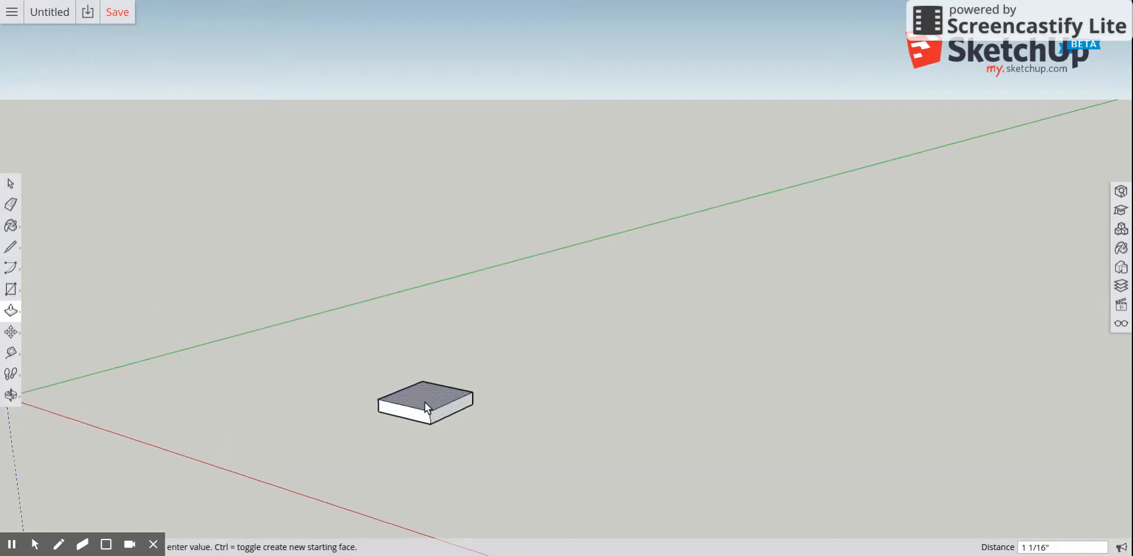
{"action": "type", "text": "3/4"}
{"action": "key", "text": "Return"}
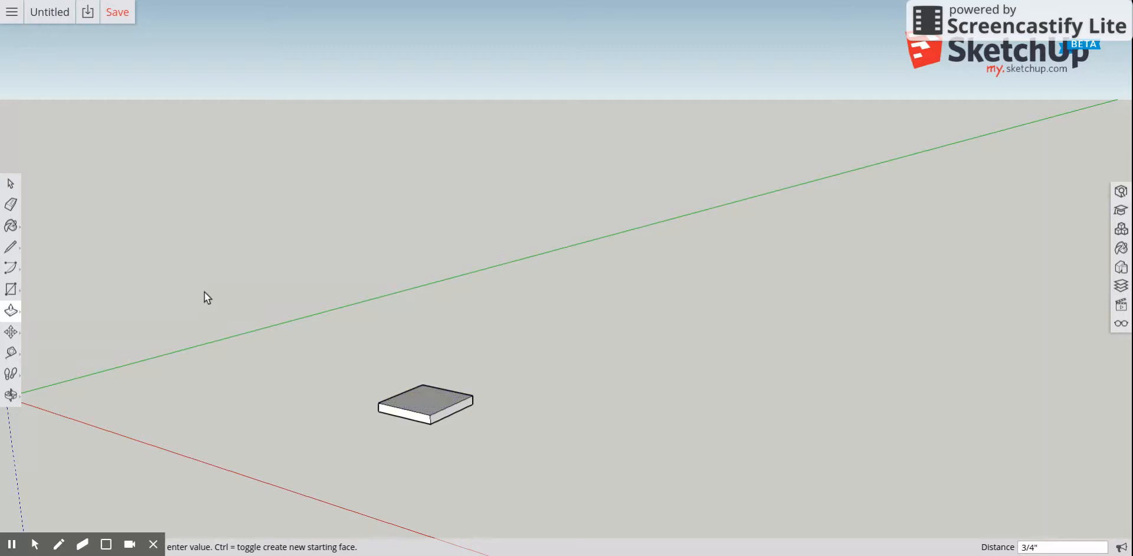
Draw a circle with a 3/16" radius at the centre of the block's top face.
{"action": "left_click", "coordinate": [11, 289]}
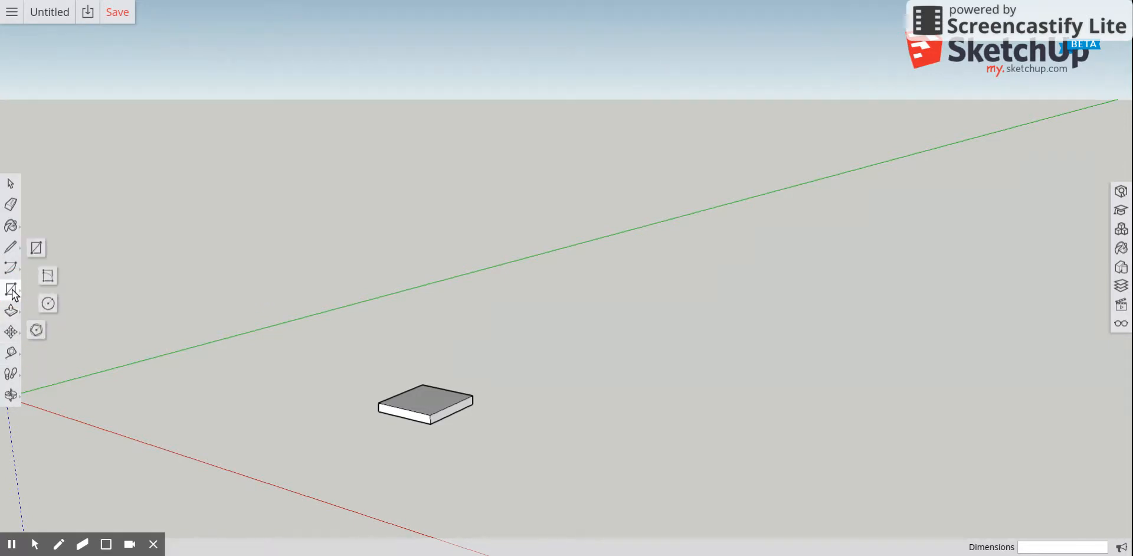
{"action": "left_click", "coordinate": [49, 304]}
{"action": "scroll", "coordinate": [419, 405], "scroll_direction": "up", "scroll_amount": 1}
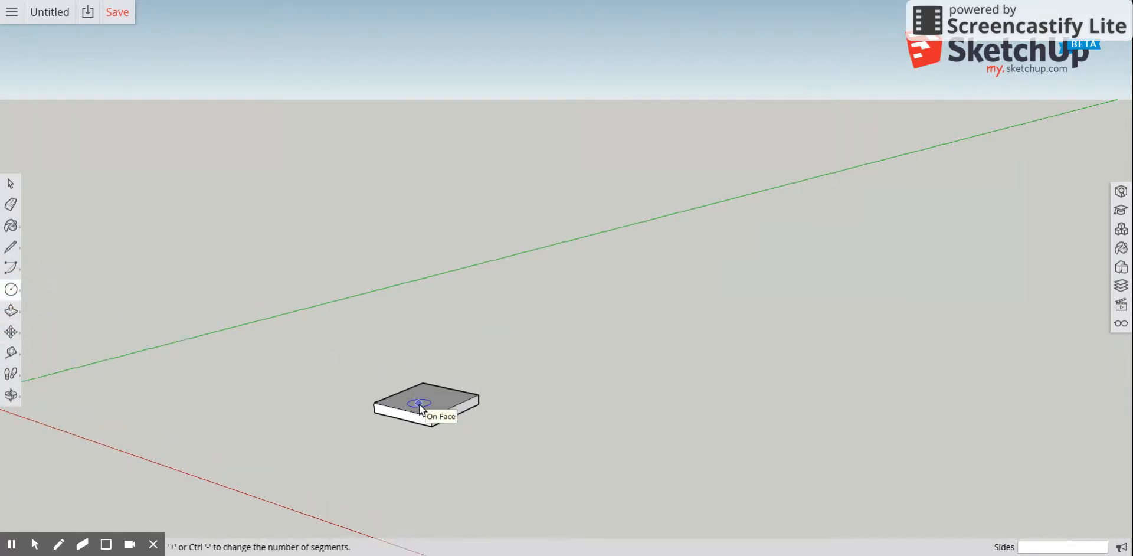
{"action": "scroll", "coordinate": [419, 405], "scroll_direction": "up", "scroll_amount": 2}
{"action": "scroll", "coordinate": [472, 409], "scroll_direction": "up", "scroll_amount": 2}
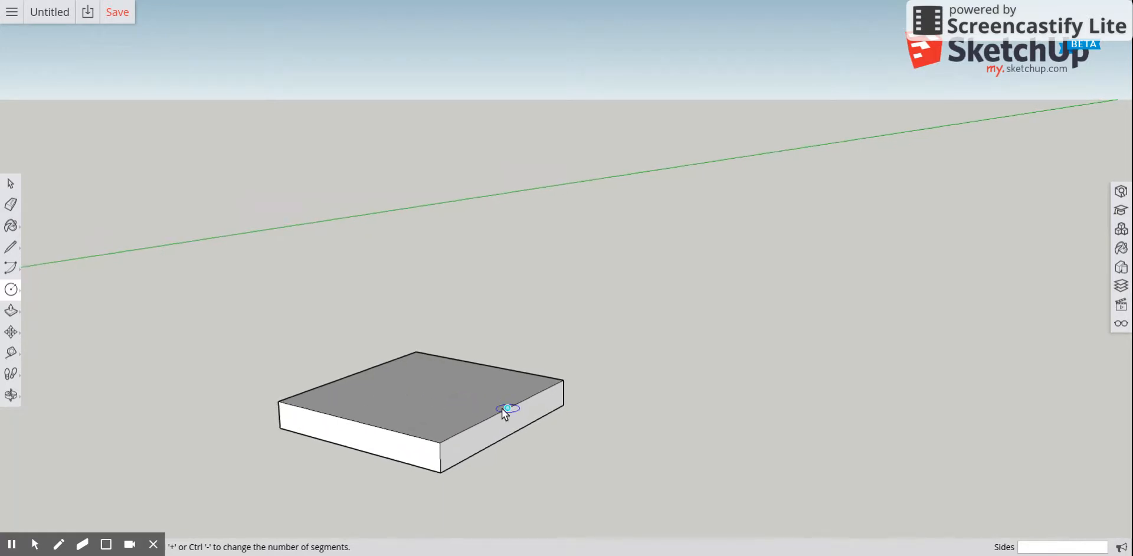
{"action": "scroll", "coordinate": [501, 408], "scroll_direction": "up", "scroll_amount": 1}
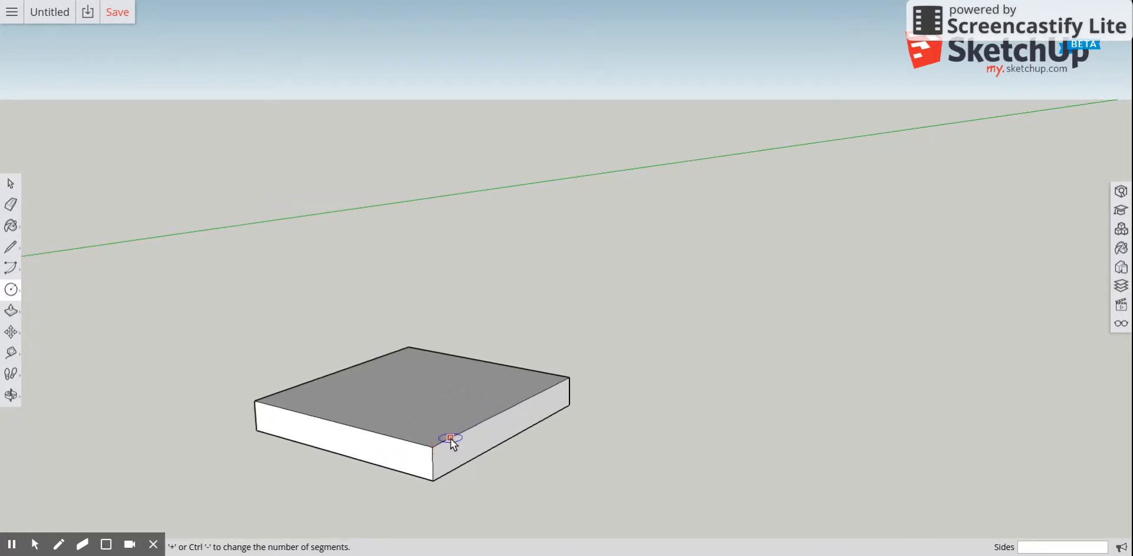
{"action": "left_click", "coordinate": [417, 388]}
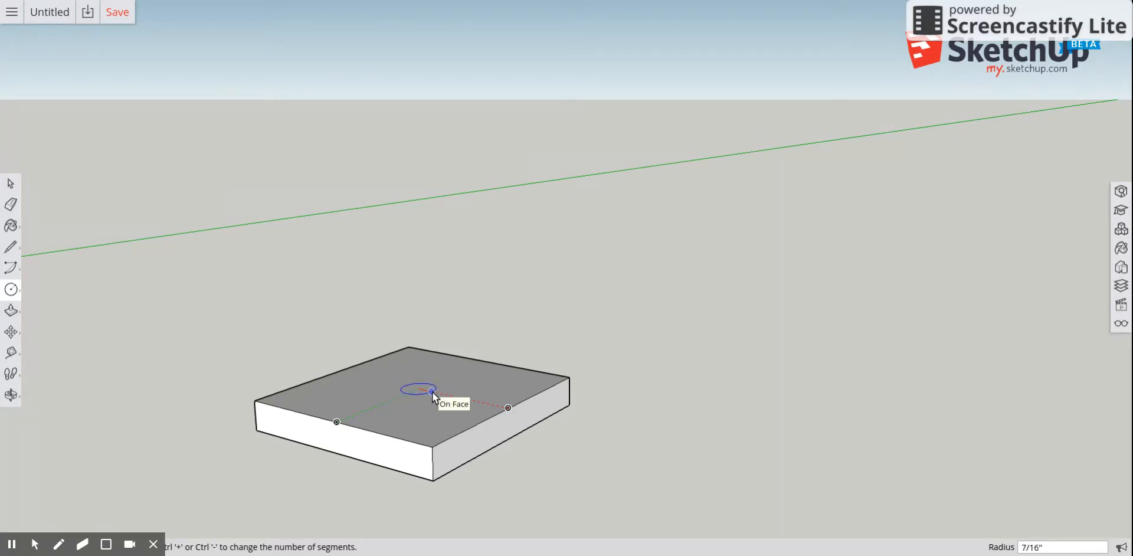
{"action": "type", "text": "3"}
{"action": "key", "text": "Return"}
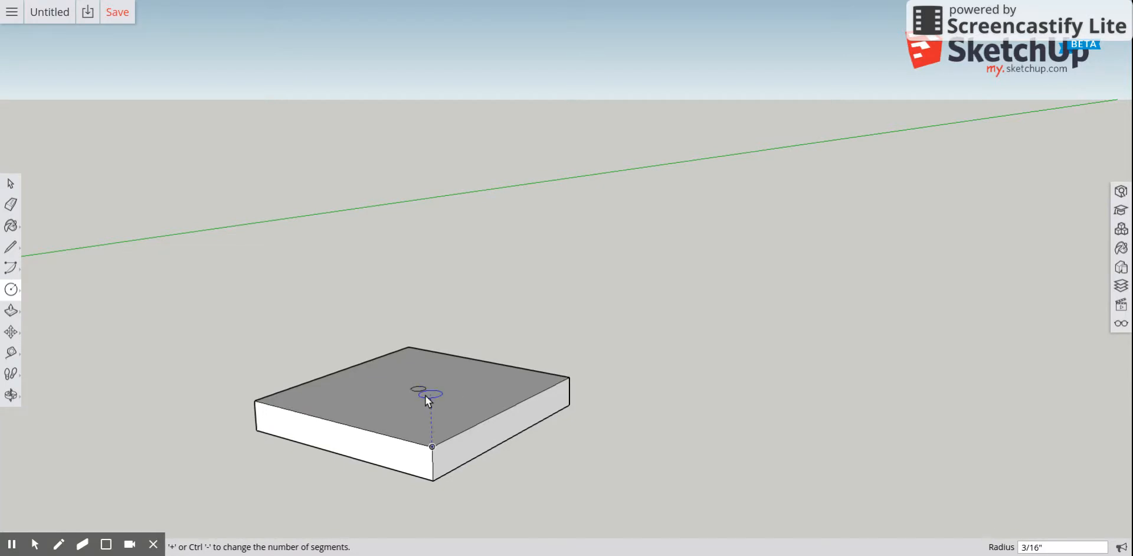
Push/Pull the circle down 3/4" through the block to cut a hole.
{"action": "left_click", "coordinate": [11, 310]}
{"action": "scroll", "coordinate": [429, 402], "scroll_direction": "up", "scroll_amount": 2}
{"action": "scroll", "coordinate": [430, 403], "scroll_direction": "up", "scroll_amount": 1}
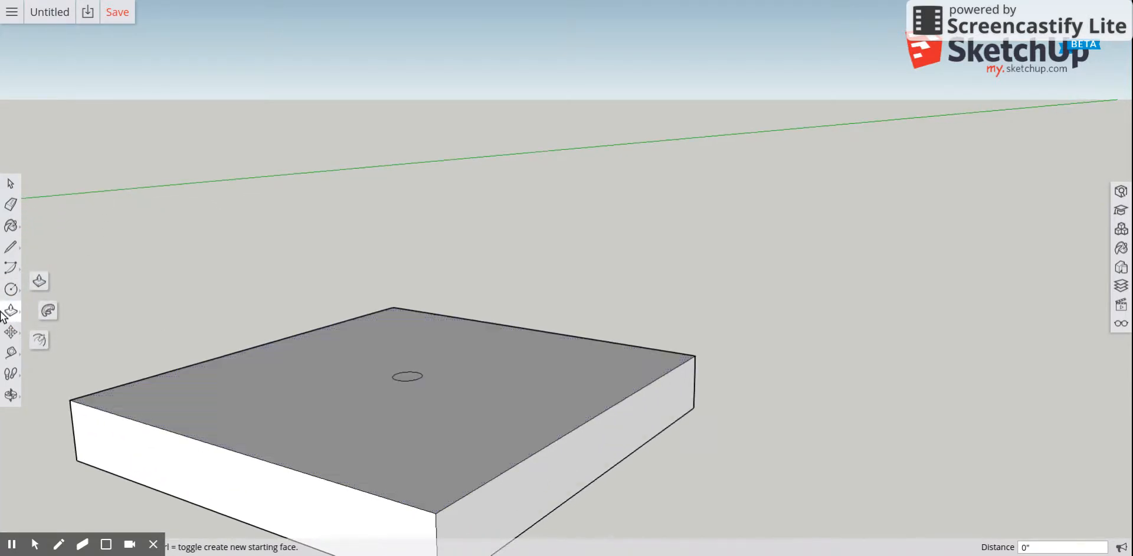
{"action": "left_click", "coordinate": [407, 376]}
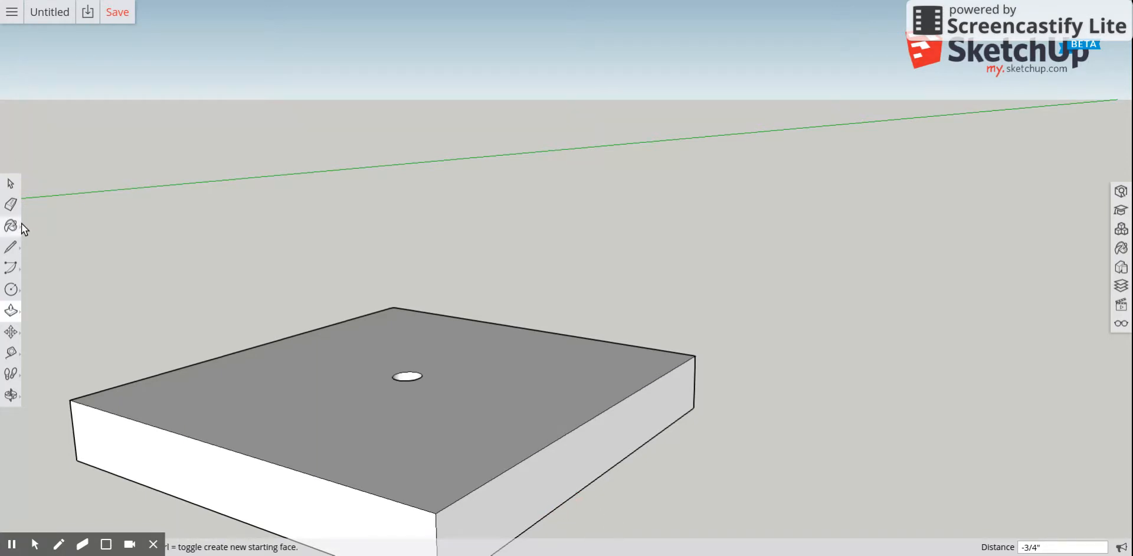
Draw a short diagonal line across the front corner of the block's side face, cutting off a small triangle.
{"action": "left_click", "coordinate": [11, 396]}
{"action": "left_click_drag", "start_coordinate": [321, 288], "coordinate": [500, 548]}
{"action": "left_click_drag", "start_coordinate": [480, 429], "coordinate": [450, 551]}
{"action": "left_click_drag", "start_coordinate": [514, 445], "coordinate": [377, 260]}
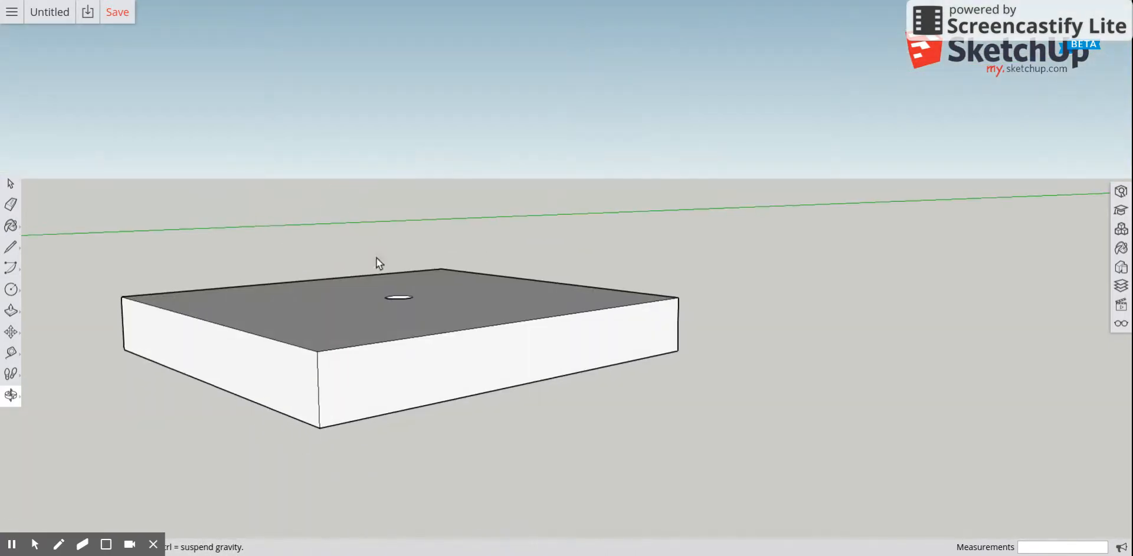
{"action": "mouse_move", "coordinate": [407, 337]}
{"action": "left_mouse_down"}
{"action": "mouse_move", "coordinate": [440, 421]}
{"action": "mouse_move", "coordinate": [529, 485]}
{"action": "mouse_move", "coordinate": [437, 395]}
{"action": "mouse_move", "coordinate": [359, 376]}
{"action": "mouse_move", "coordinate": [316, 334]}
{"action": "mouse_move", "coordinate": [328, 341]}
{"action": "mouse_move", "coordinate": [391, 316]}
{"action": "mouse_move", "coordinate": [391, 331]}
{"action": "left_mouse_up"}
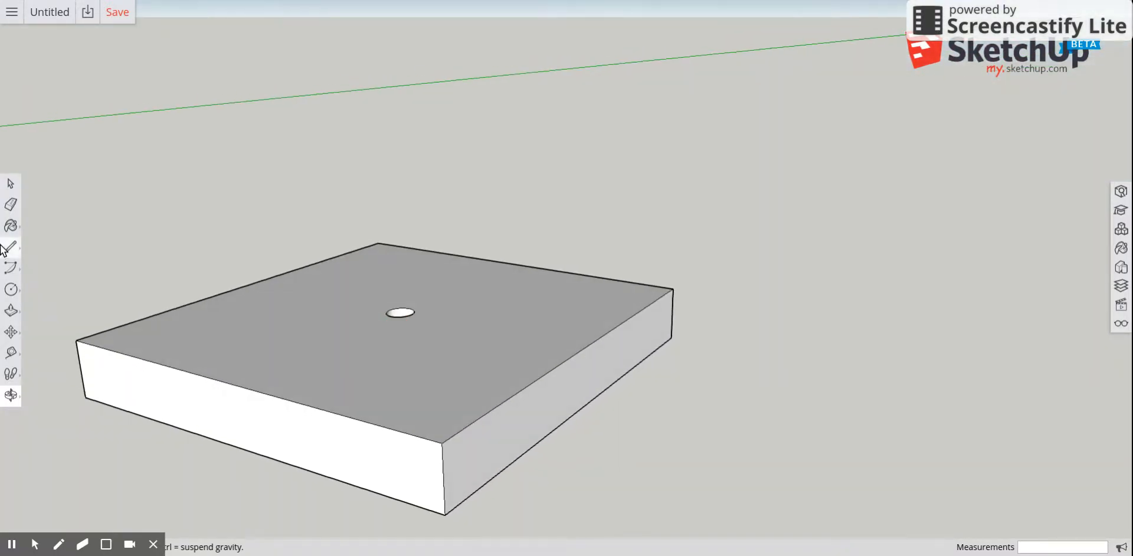
{"action": "left_click", "coordinate": [12, 249]}
{"action": "left_click", "coordinate": [38, 234]}
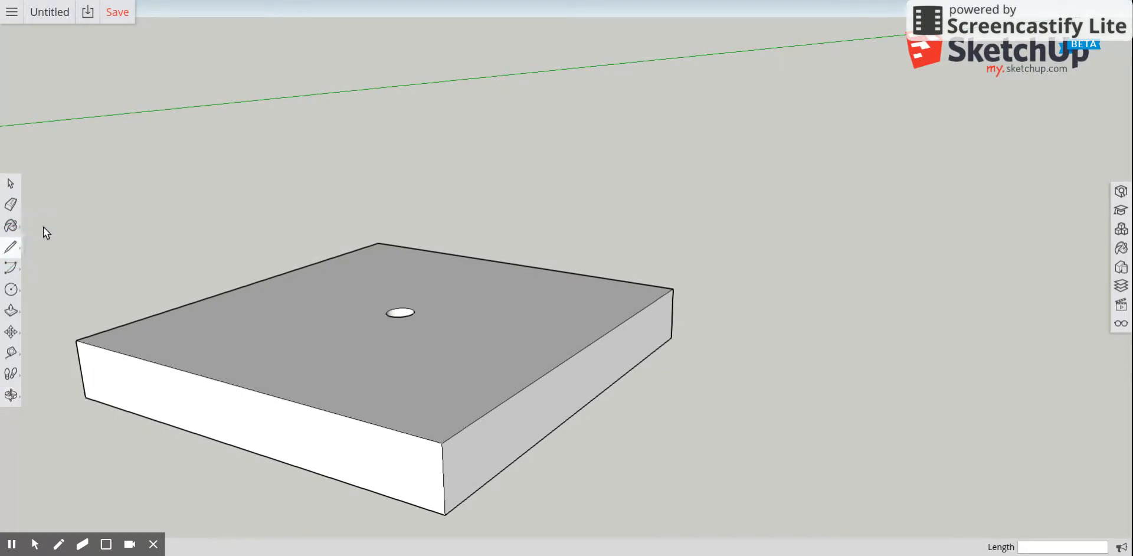
{"action": "left_click", "coordinate": [442, 466]}
{"action": "left_click", "coordinate": [423, 438]}
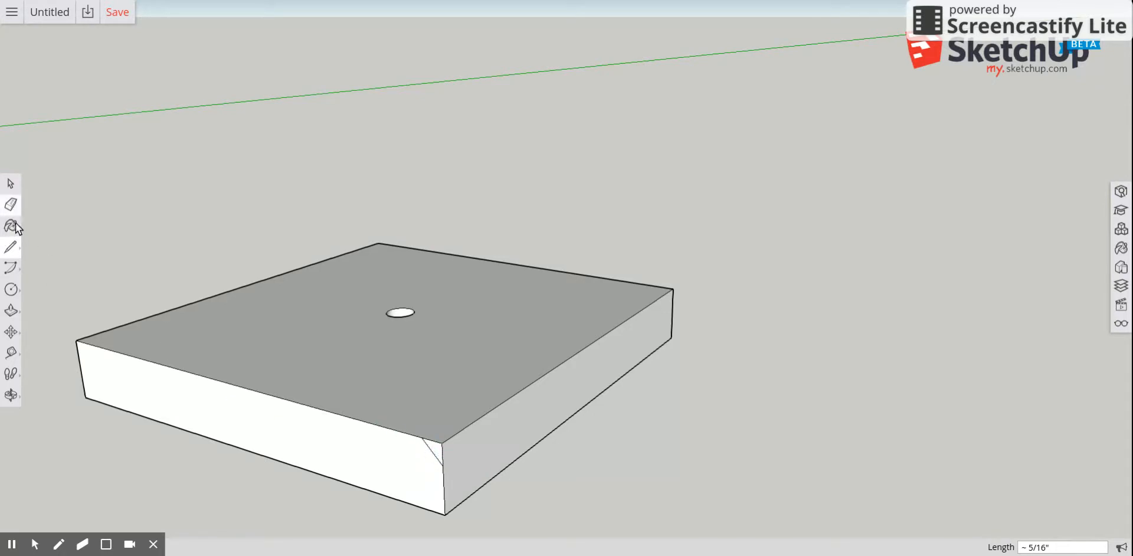
{"action": "left_click", "coordinate": [16, 310]}
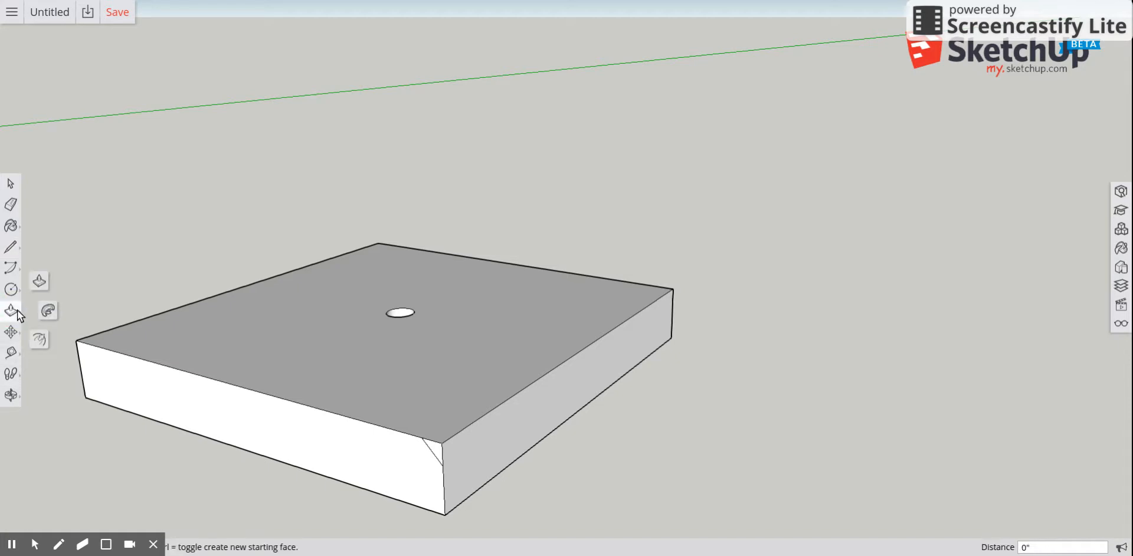
{"action": "left_click", "coordinate": [50, 311]}
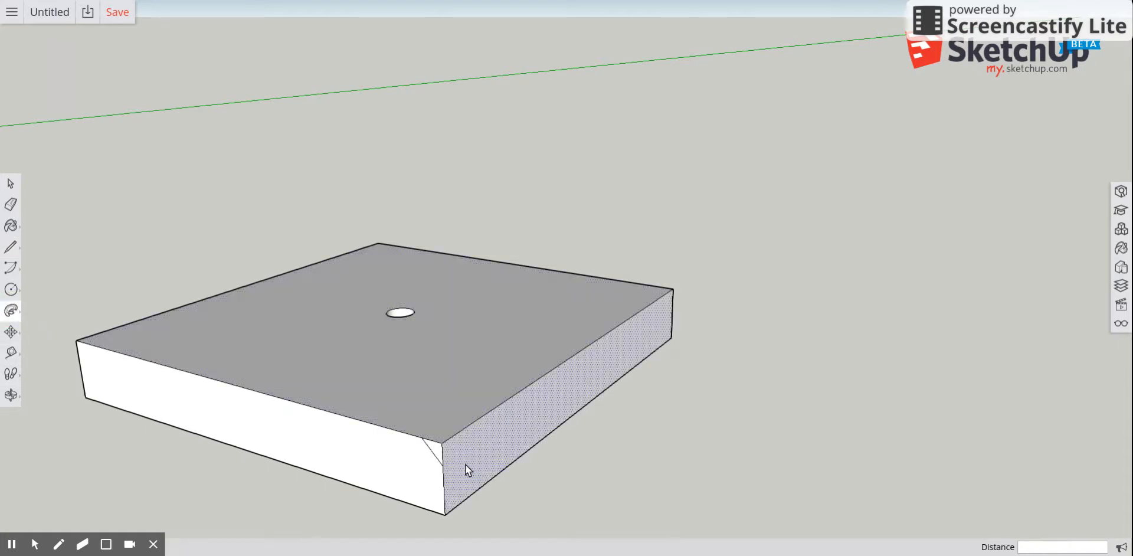
{"action": "left_click", "coordinate": [437, 450]}
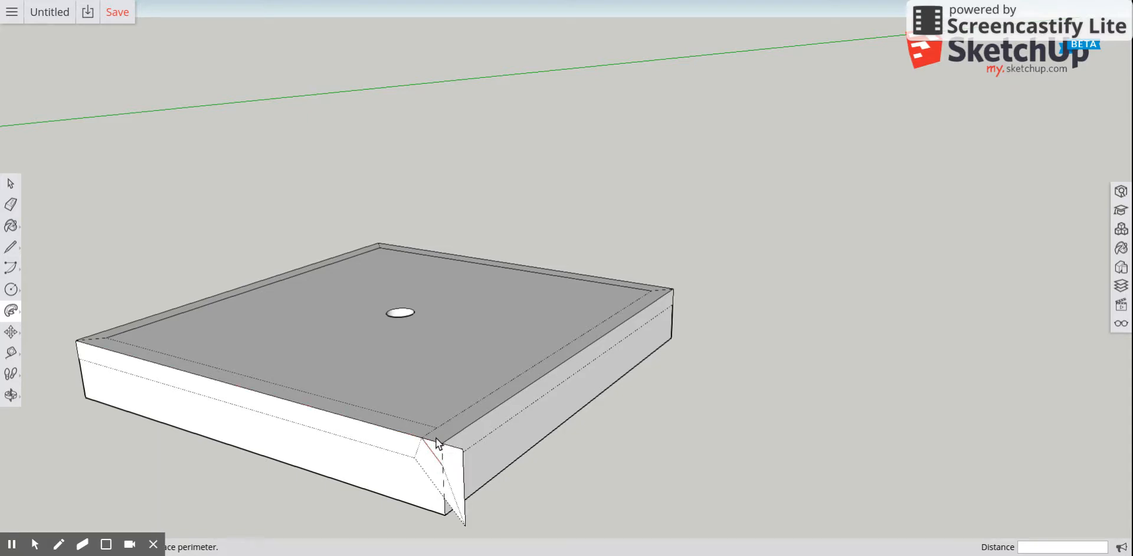
{"action": "key", "text": "Escape"}
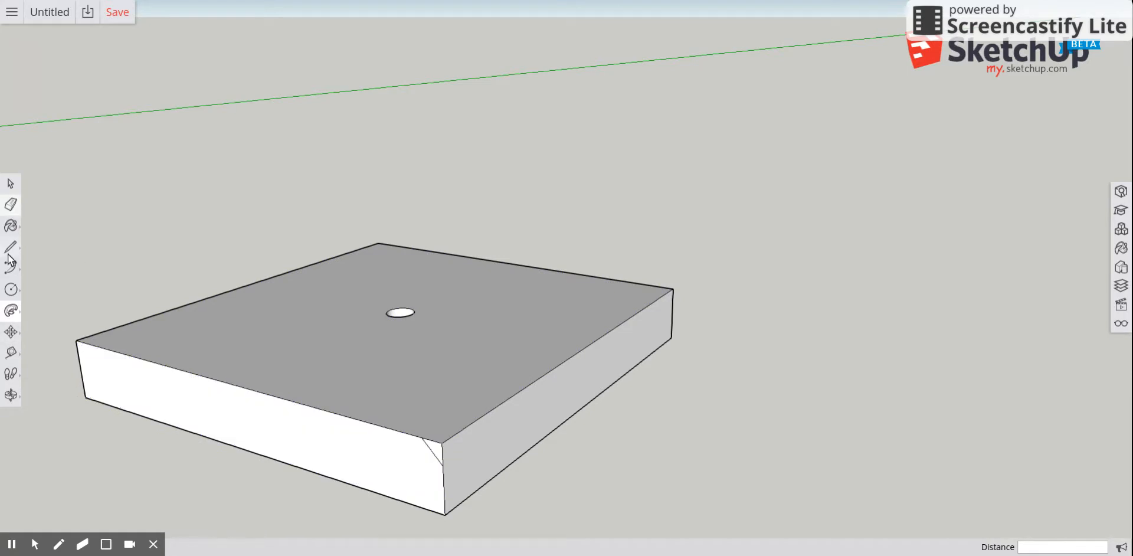
{"action": "left_click", "coordinate": [10, 183]}
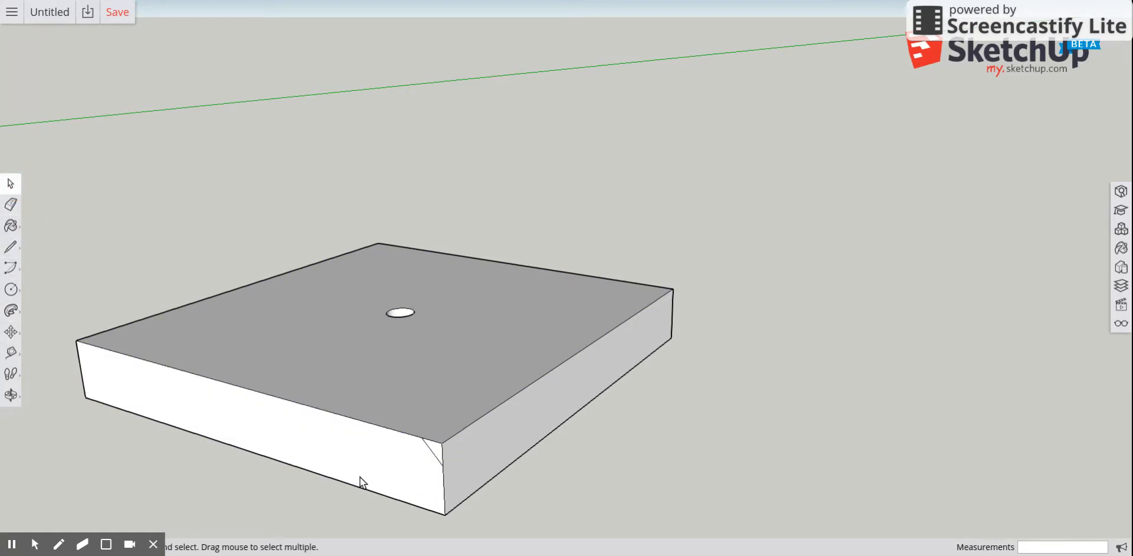
{"action": "scroll", "coordinate": [398, 434], "scroll_direction": "up", "scroll_amount": 8}
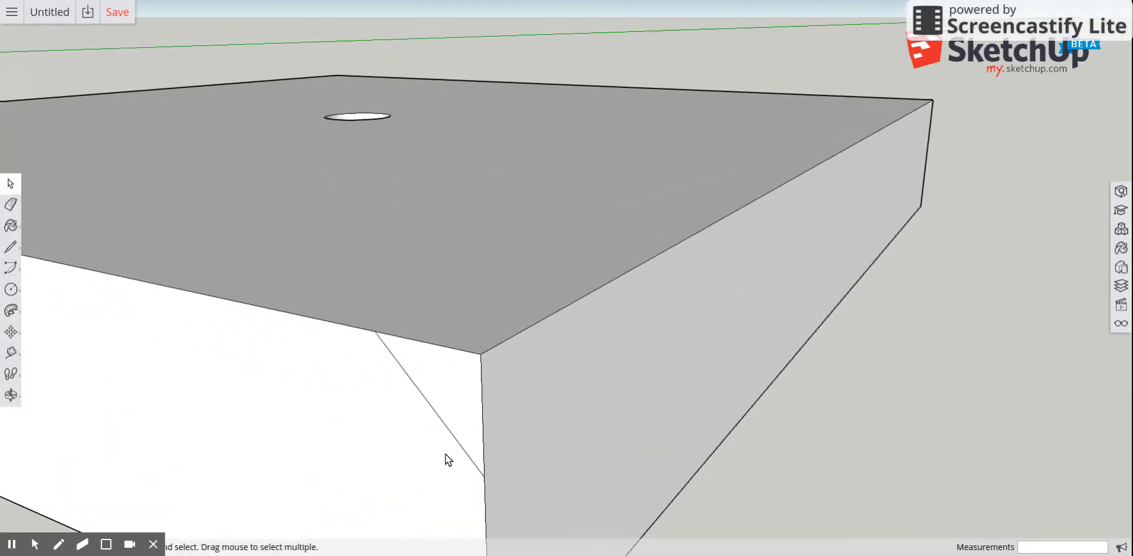
{"action": "scroll", "coordinate": [440, 397], "scroll_direction": "down", "scroll_amount": 10}
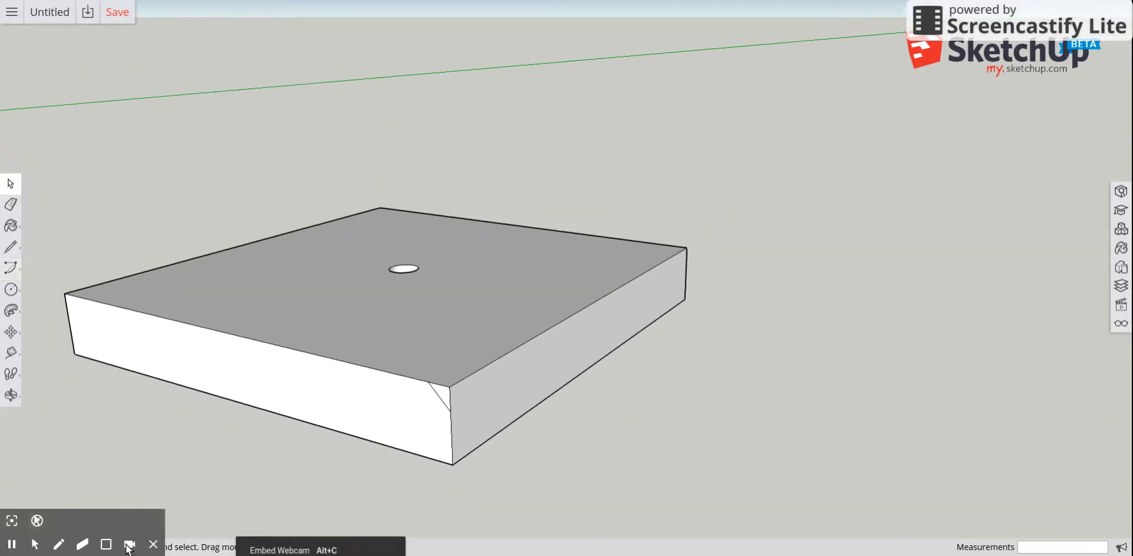
{"action": "left_click", "coordinate": [12, 544]}
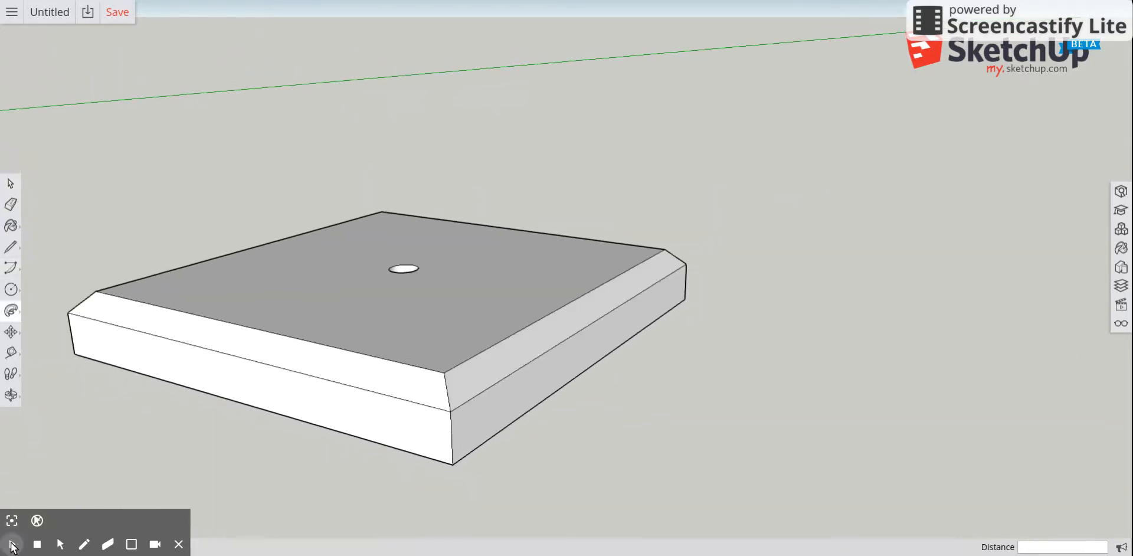
{"action": "left_click", "coordinate": [11, 544]}
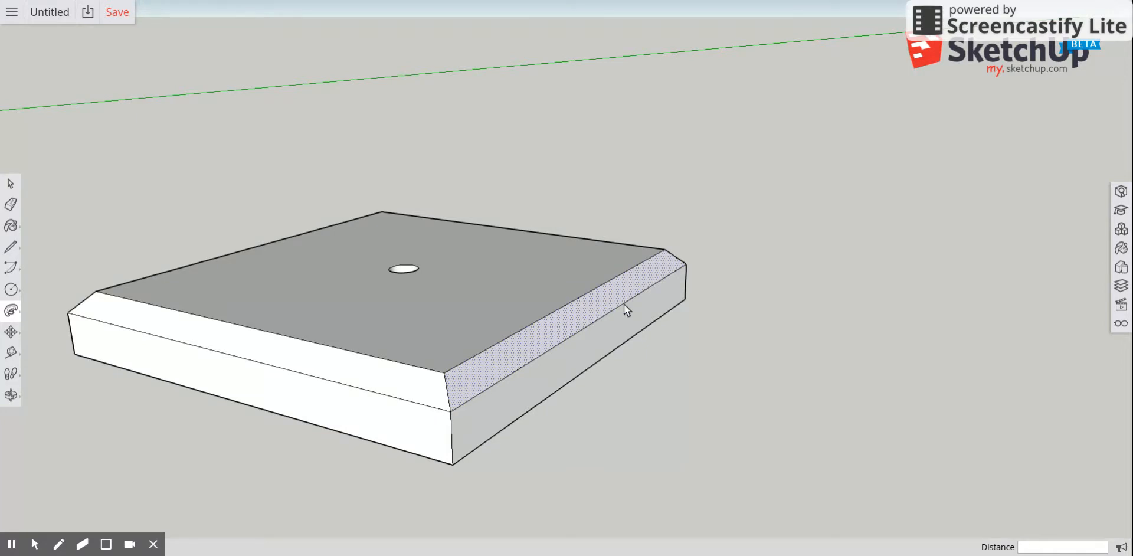
{"action": "scroll", "coordinate": [342, 389], "scroll_direction": "down", "scroll_amount": 2}
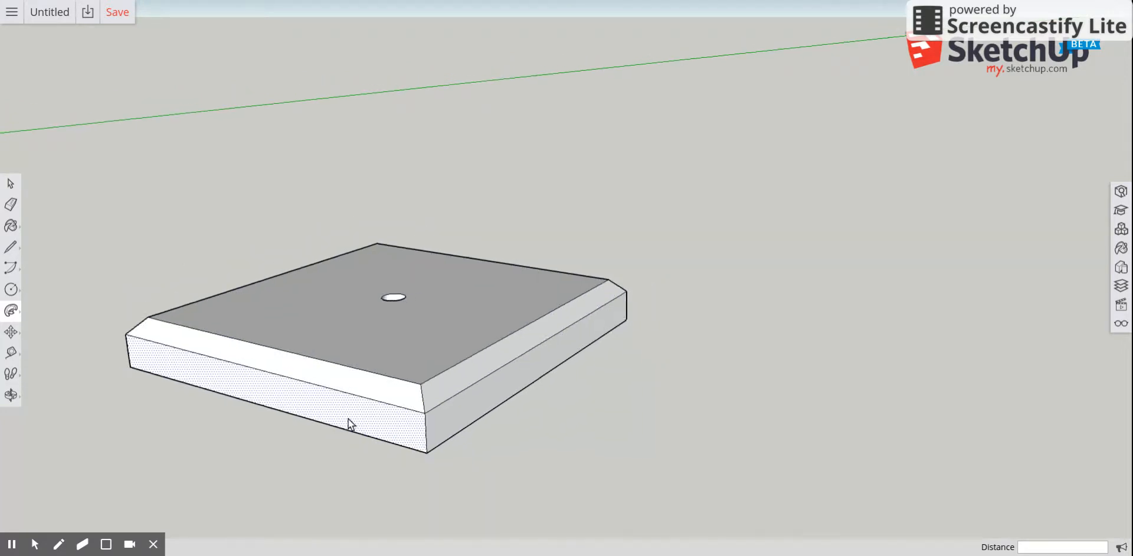
{"action": "scroll", "coordinate": [76, 341], "scroll_direction": "up", "scroll_amount": 3}
{"action": "scroll", "coordinate": [107, 386], "scroll_direction": "down", "scroll_amount": 1}
Draw a 1" by 1" square at one corner of the block's underside.
{"action": "left_click", "coordinate": [11, 395]}
{"action": "left_click_drag", "start_coordinate": [346, 502], "coordinate": [289, 351]}
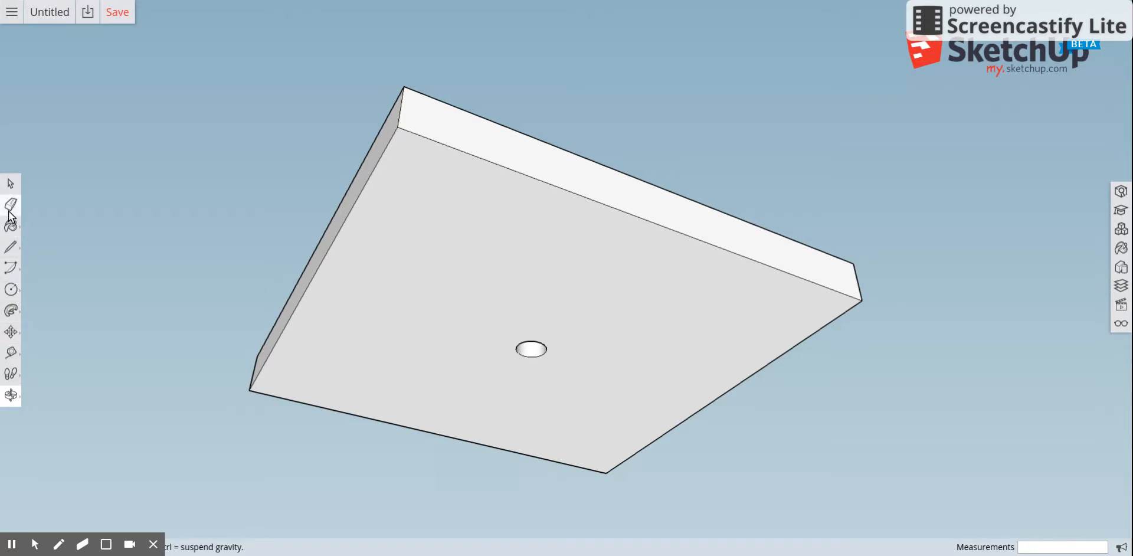
{"action": "left_click", "coordinate": [13, 290]}
{"action": "left_click", "coordinate": [43, 249]}
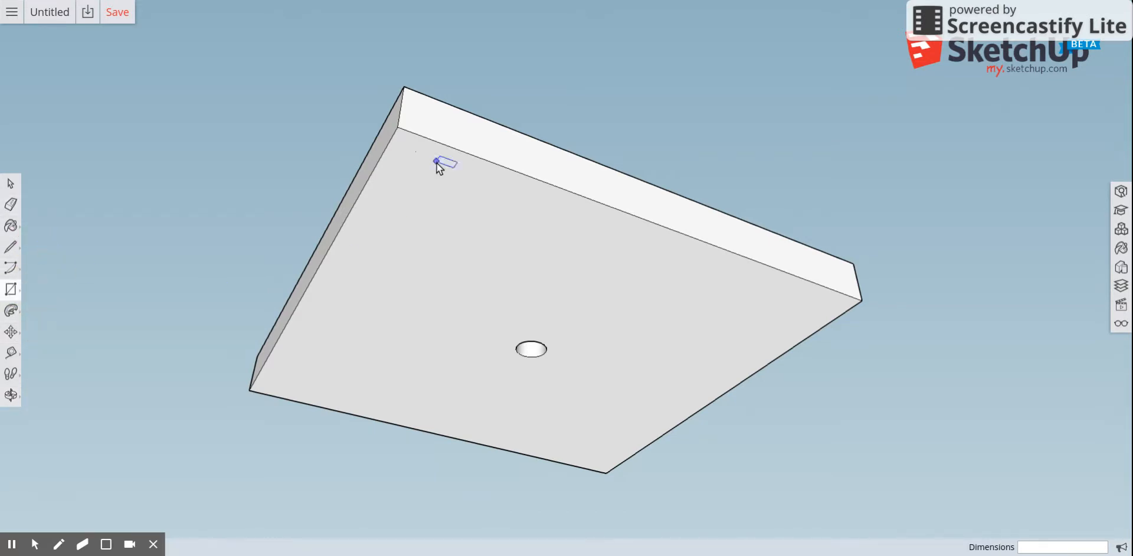
{"action": "left_click", "coordinate": [397, 126]}
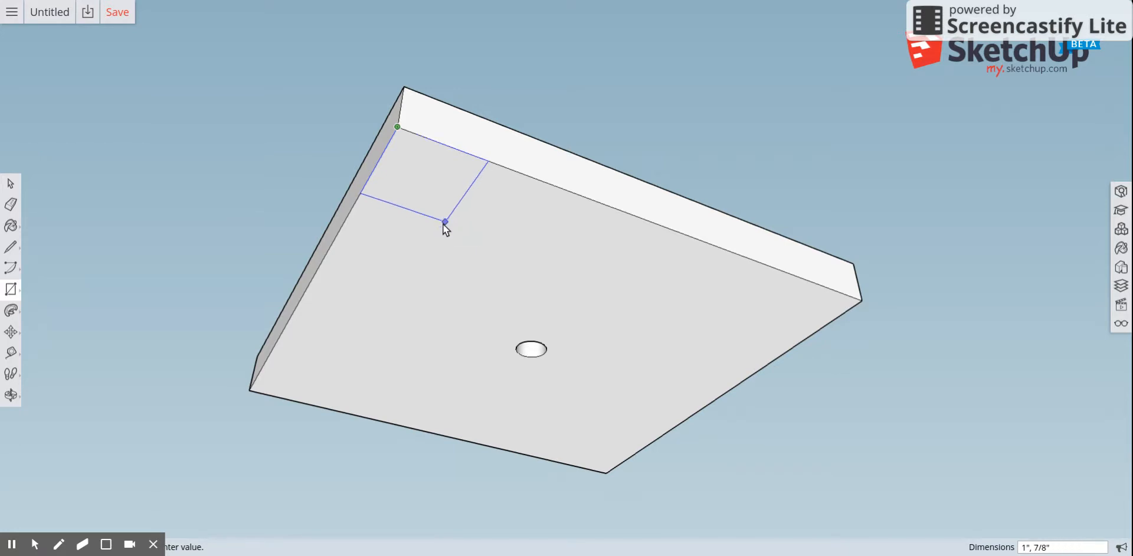
{"action": "type", "text": "1"}
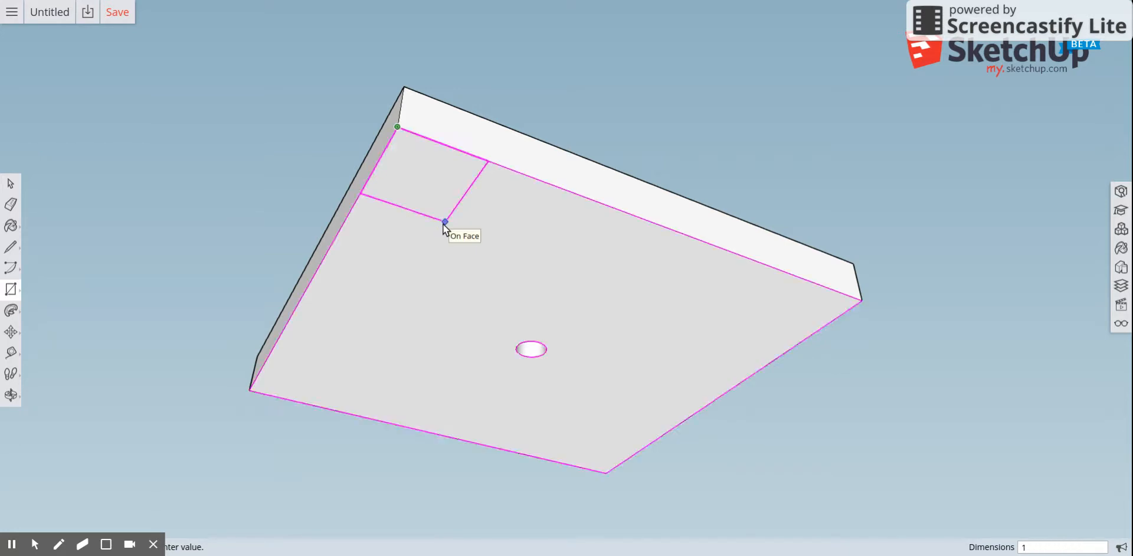
{"action": "type", "text": "\",1\""}
{"action": "key", "text": "Return"}
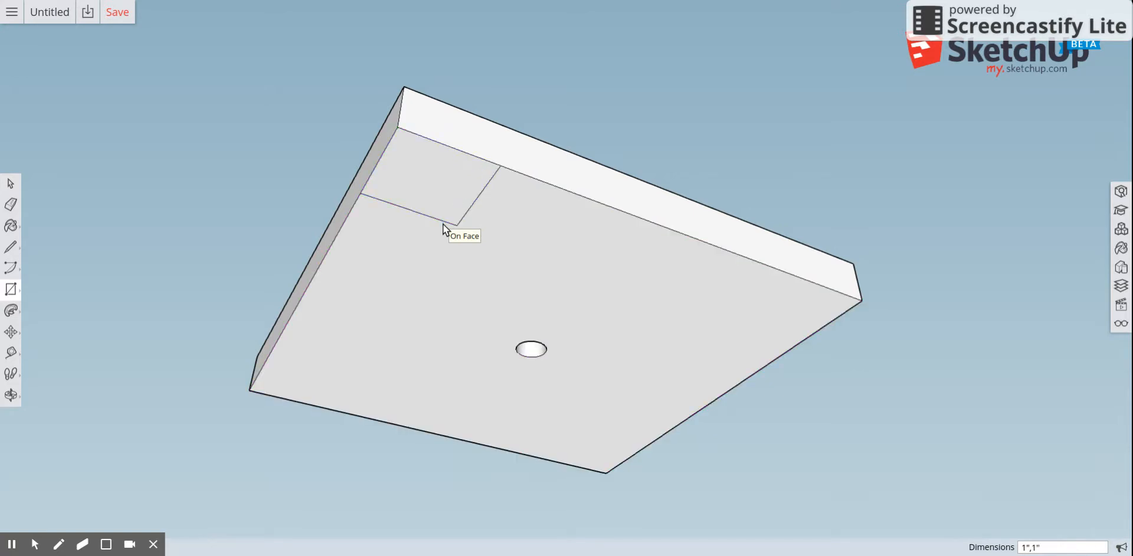
Copy the corner square to the other three corners of the underside with Move.
{"action": "left_click", "coordinate": [10, 332]}
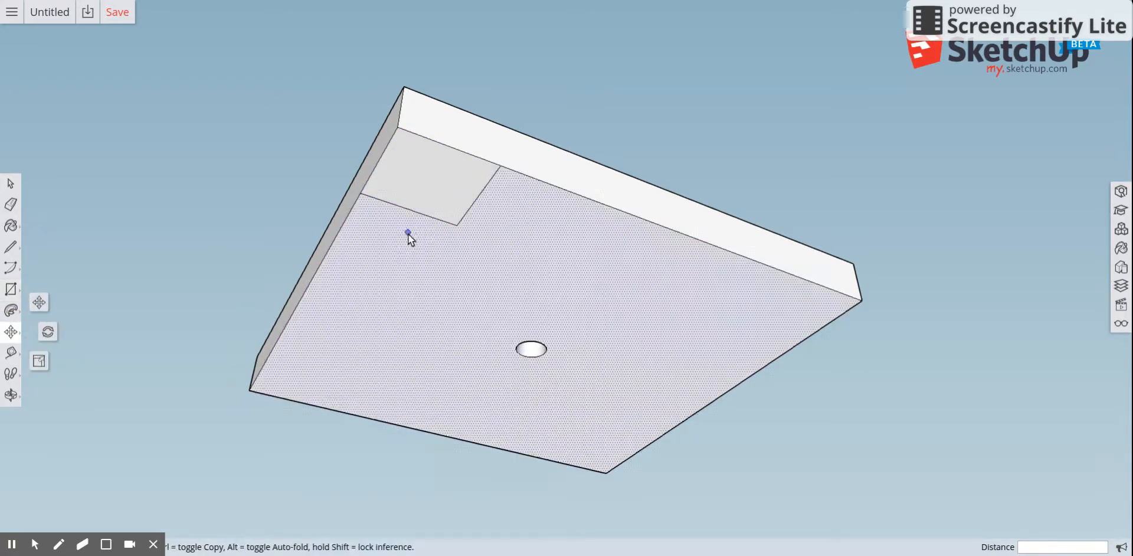
{"action": "left_click", "coordinate": [415, 174]}
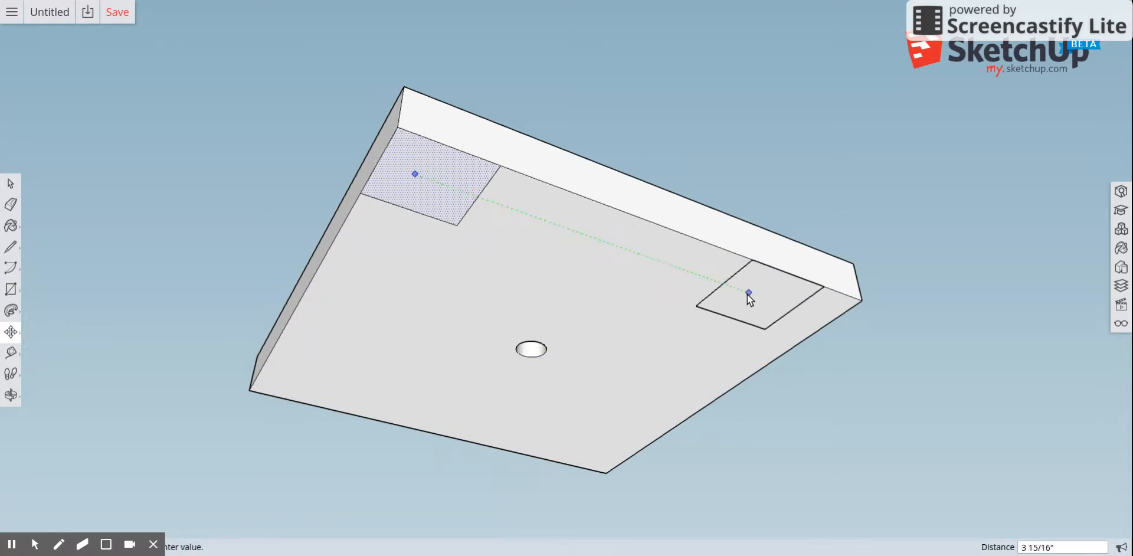
{"action": "left_click", "coordinate": [790, 305]}
{"action": "left_click", "coordinate": [791, 304]}
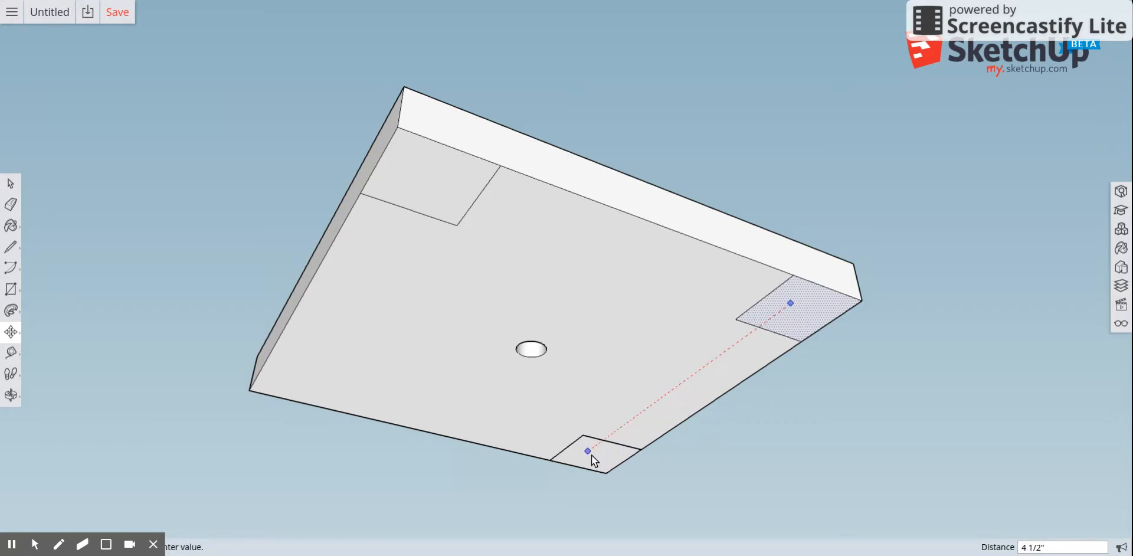
{"action": "left_click", "coordinate": [587, 452]}
{"action": "left_click", "coordinate": [587, 452]}
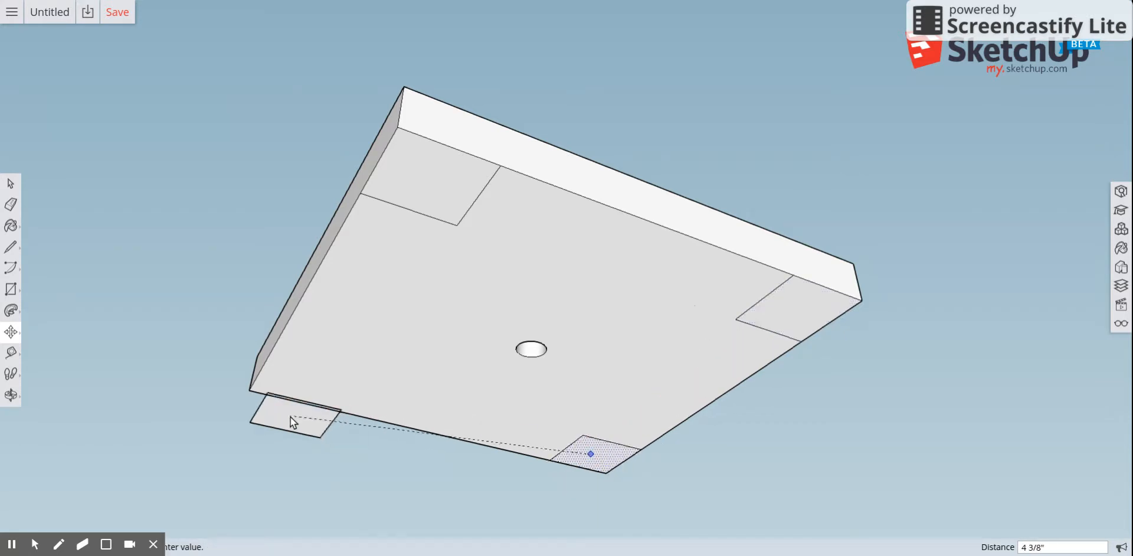
{"action": "left_click", "coordinate": [296, 385]}
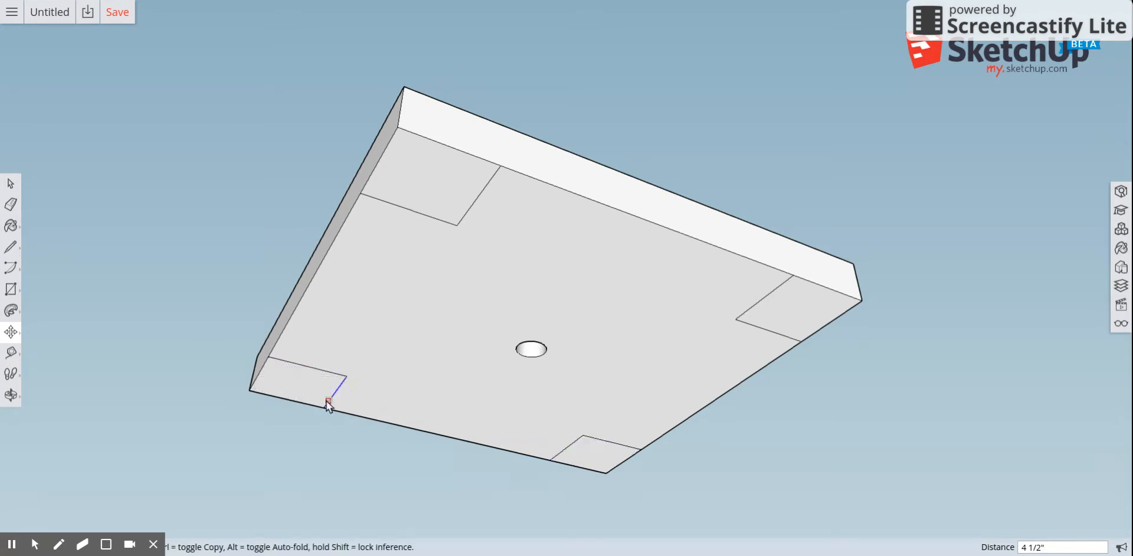
Push/Pull each of the four corner squares out 3/4" to form legs.
{"action": "left_click", "coordinate": [10, 318]}
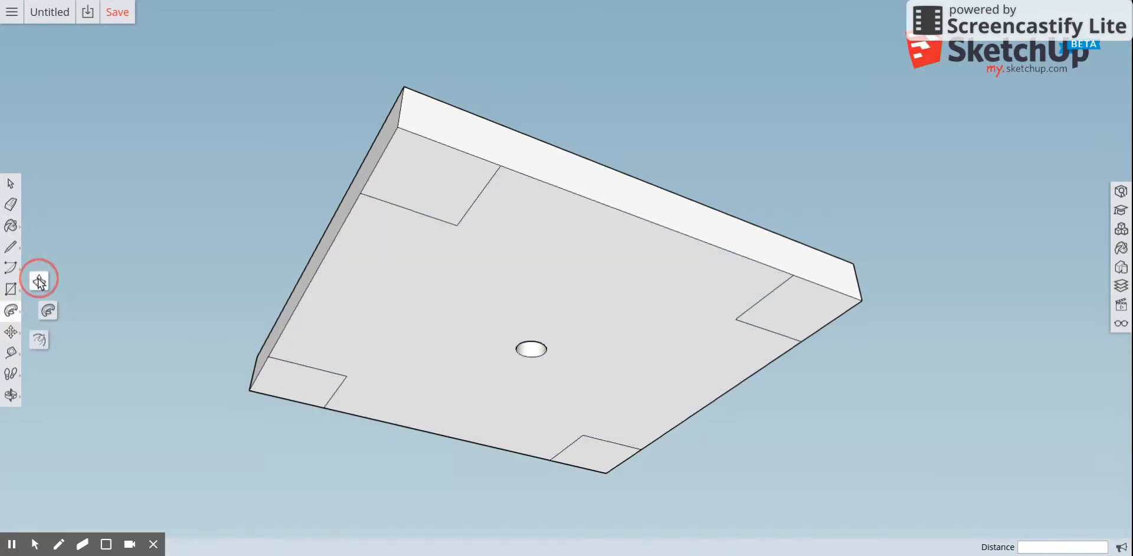
{"action": "left_click", "coordinate": [39, 278]}
{"action": "left_click", "coordinate": [425, 176]}
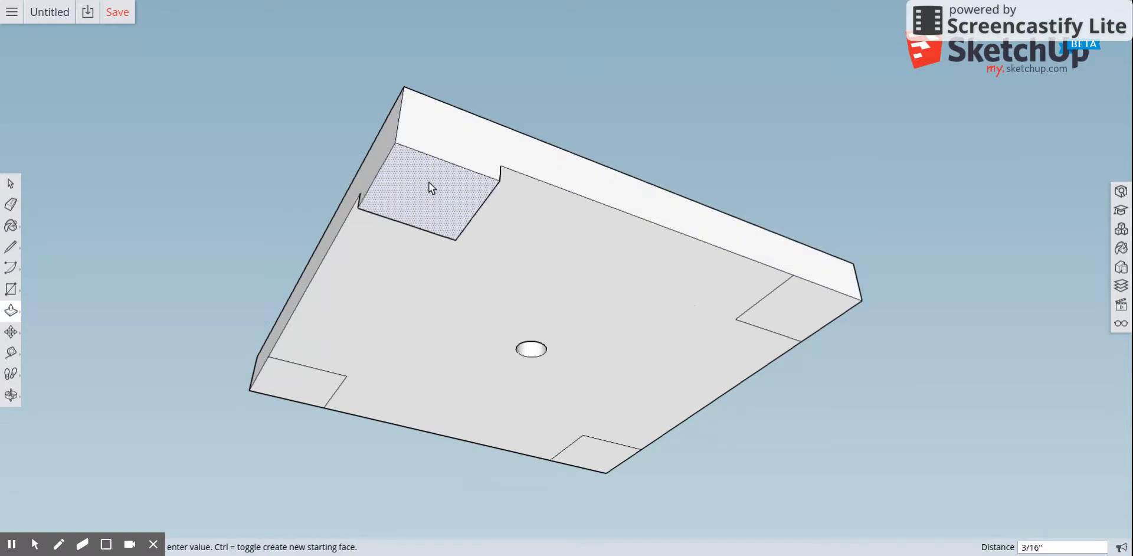
{"action": "type", "text": "3/4"}
{"action": "key", "text": "Return"}
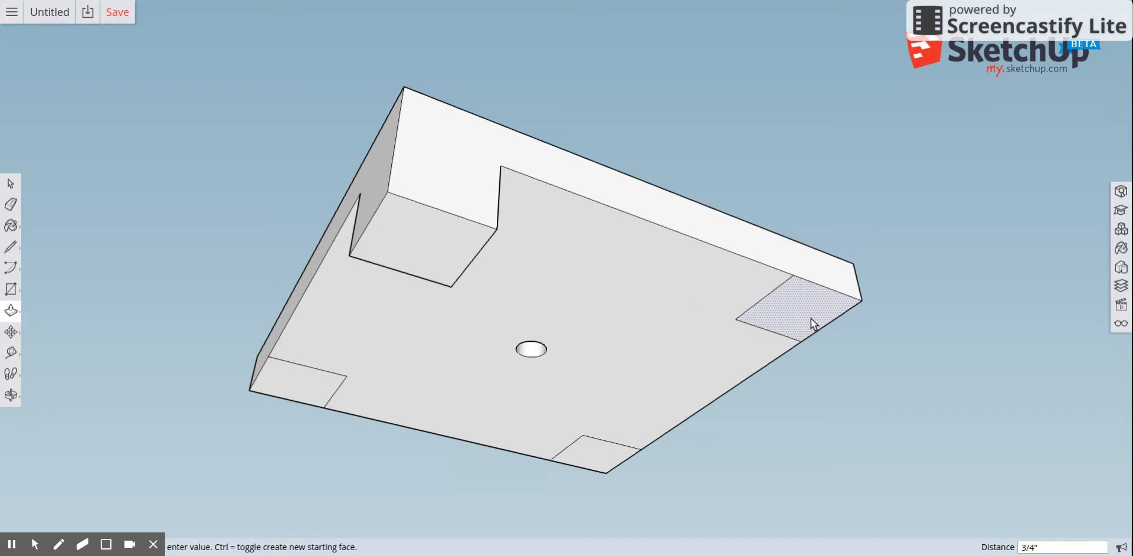
{"action": "left_click", "coordinate": [780, 309]}
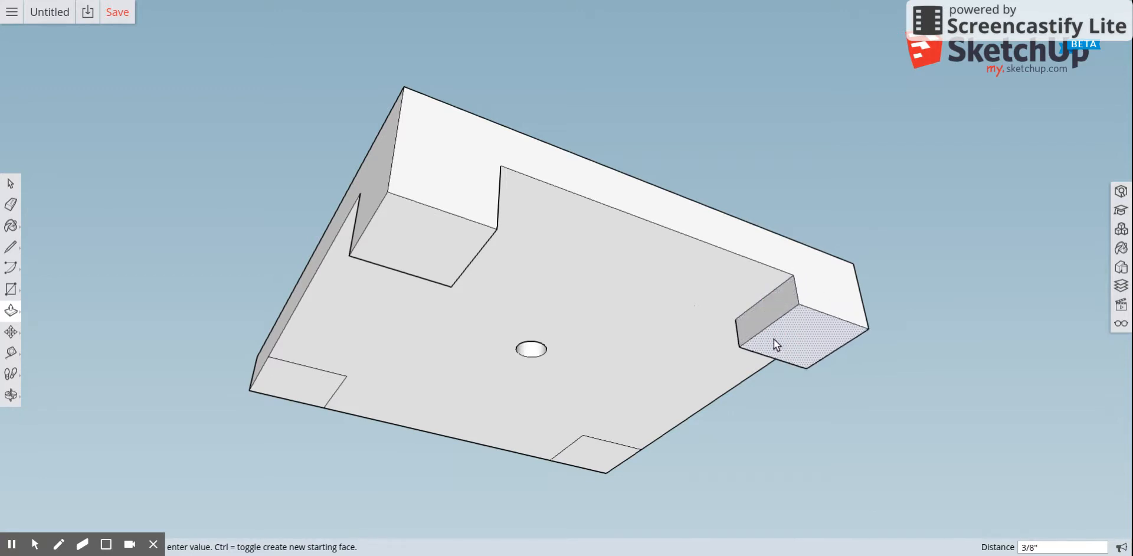
{"action": "type", "text": "3/4"}
{"action": "key", "text": "Return"}
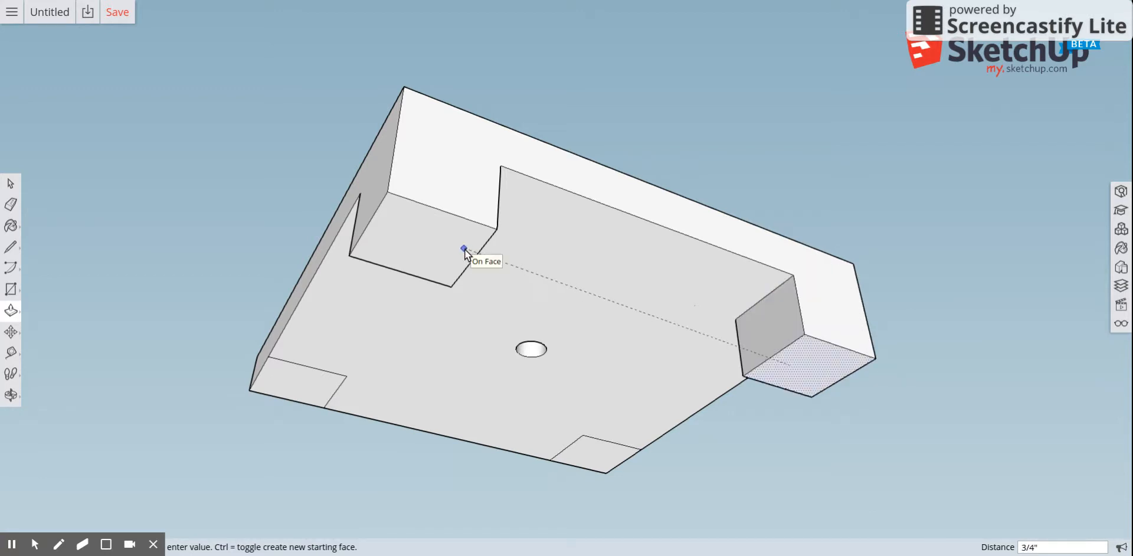
{"action": "left_click", "coordinate": [593, 457]}
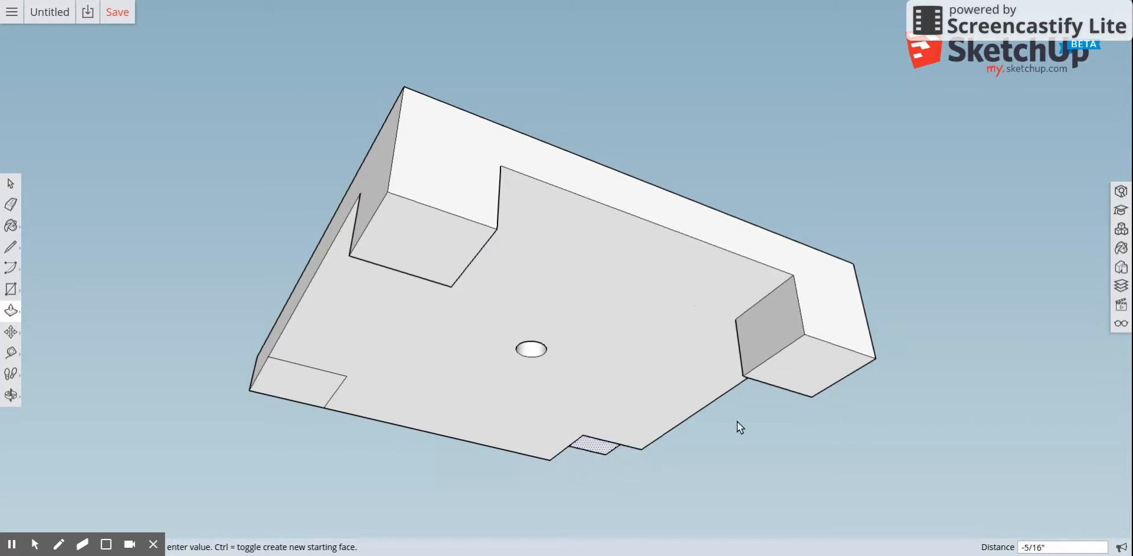
{"action": "left_click", "coordinate": [784, 383]}
{"action": "left_click", "coordinate": [319, 406]}
{"action": "left_click", "coordinate": [579, 507]}
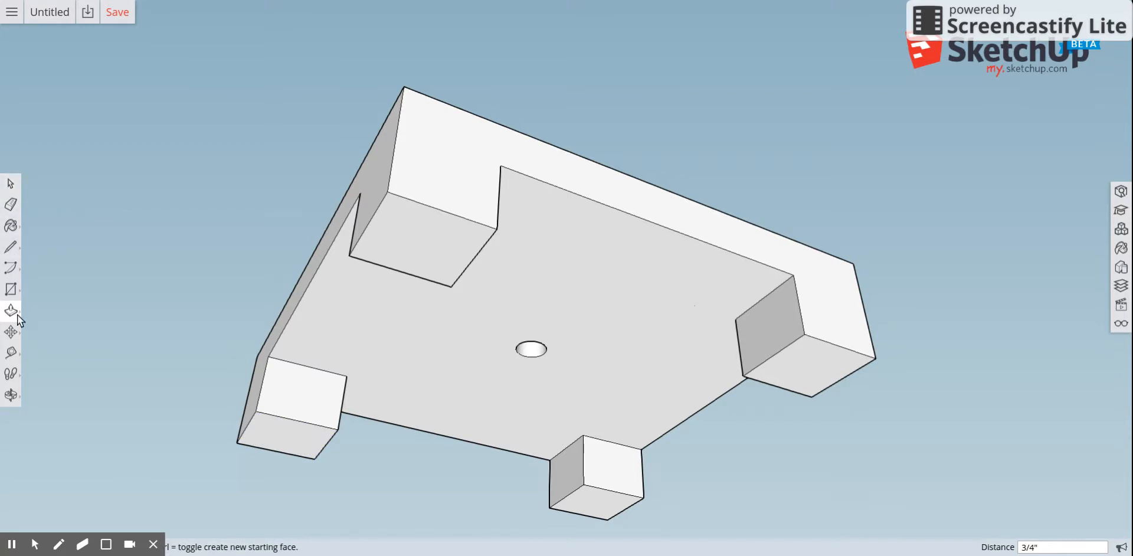
Dimension the width and depth of the front leg.
{"action": "left_click", "coordinate": [11, 394]}
{"action": "mouse_move", "coordinate": [243, 169]}
{"action": "left_mouse_down"}
{"action": "mouse_move", "coordinate": [253, 450]}
{"action": "mouse_move", "coordinate": [361, 251]}
{"action": "mouse_move", "coordinate": [585, 367]}
{"action": "mouse_move", "coordinate": [344, 241]}
{"action": "mouse_move", "coordinate": [462, 430]}
{"action": "mouse_move", "coordinate": [450, 411]}
{"action": "mouse_move", "coordinate": [266, 414]}
{"action": "mouse_move", "coordinate": [224, 378]}
{"action": "mouse_move", "coordinate": [331, 384]}
{"action": "mouse_move", "coordinate": [337, 328]}
{"action": "mouse_move", "coordinate": [213, 304]}
{"action": "left_mouse_up"}
{"action": "scroll", "coordinate": [370, 232], "scroll_direction": "down", "scroll_amount": 4}
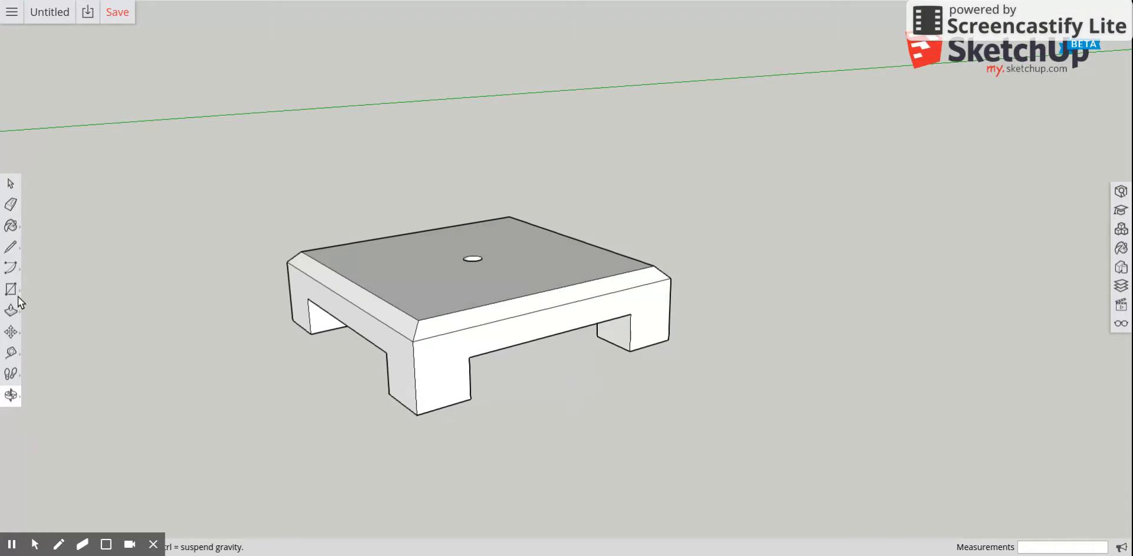
{"action": "left_click", "coordinate": [12, 354]}
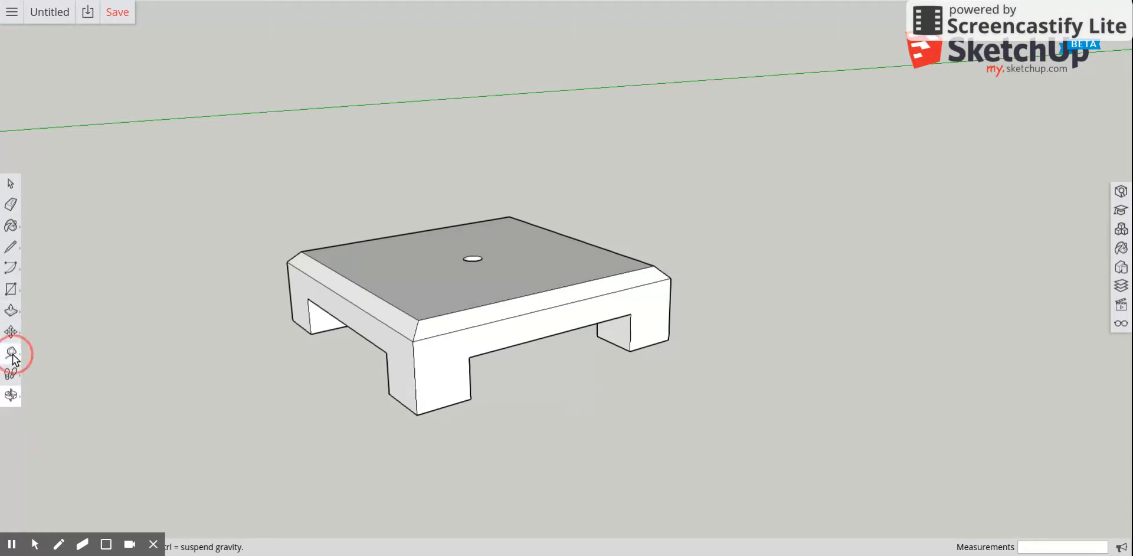
{"action": "left_click", "coordinate": [49, 340]}
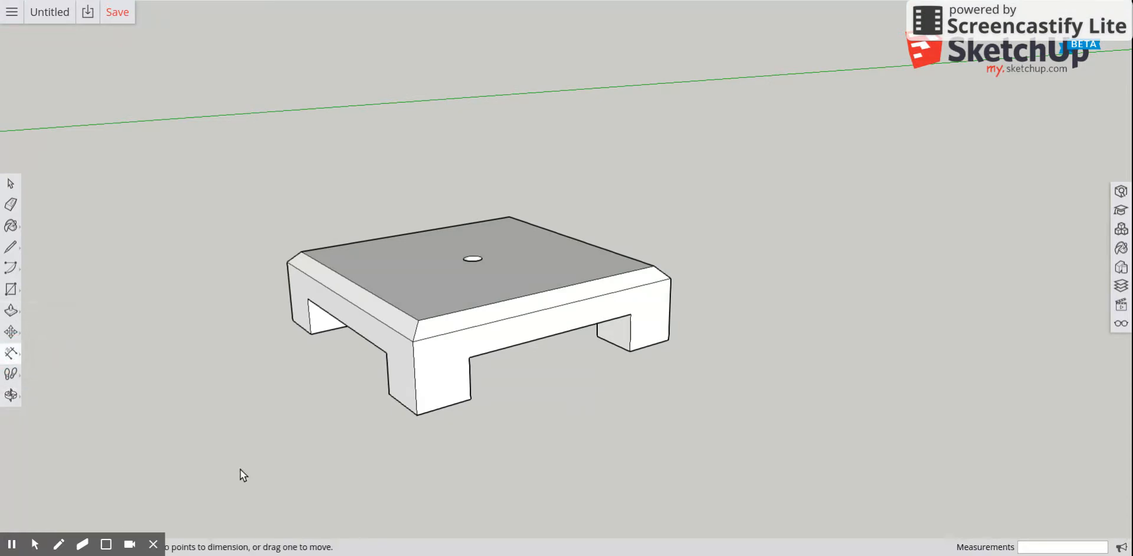
{"action": "left_click", "coordinate": [417, 414]}
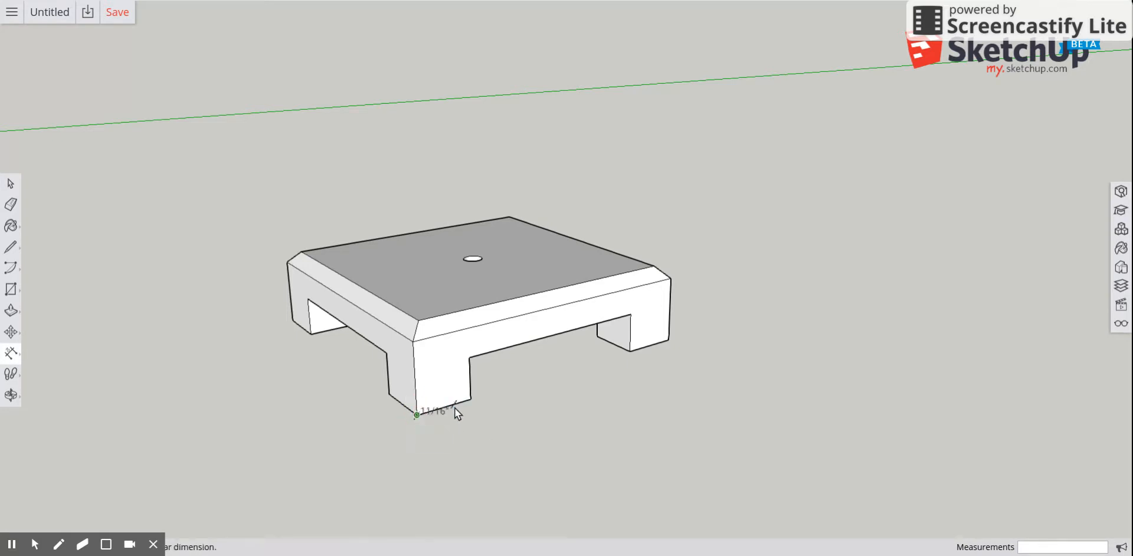
{"action": "left_click", "coordinate": [470, 399]}
{"action": "left_click", "coordinate": [495, 422]}
{"action": "left_click", "coordinate": [389, 394]}
{"action": "left_click", "coordinate": [417, 414]}
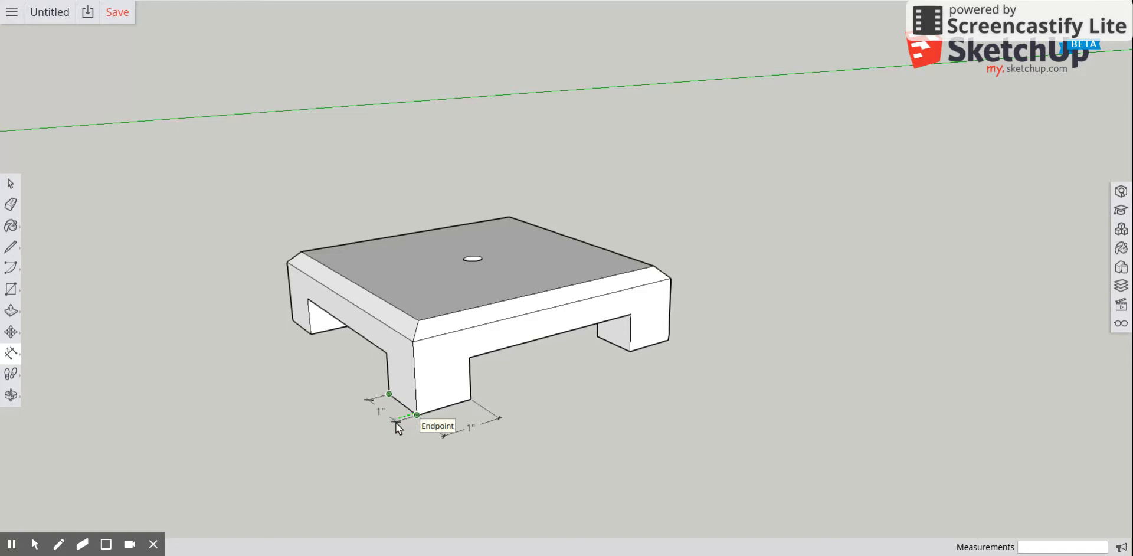
{"action": "left_click", "coordinate": [395, 422]}
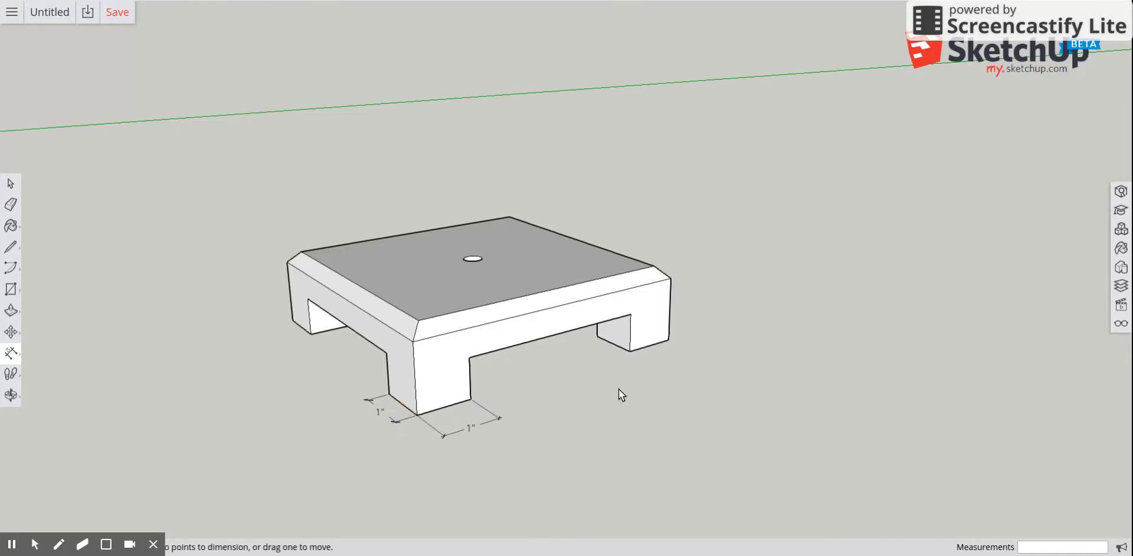
Dimension the block's length and width along its top edges, and add a diameter dimension to the centre hole.
{"action": "left_click", "coordinate": [413, 341]}
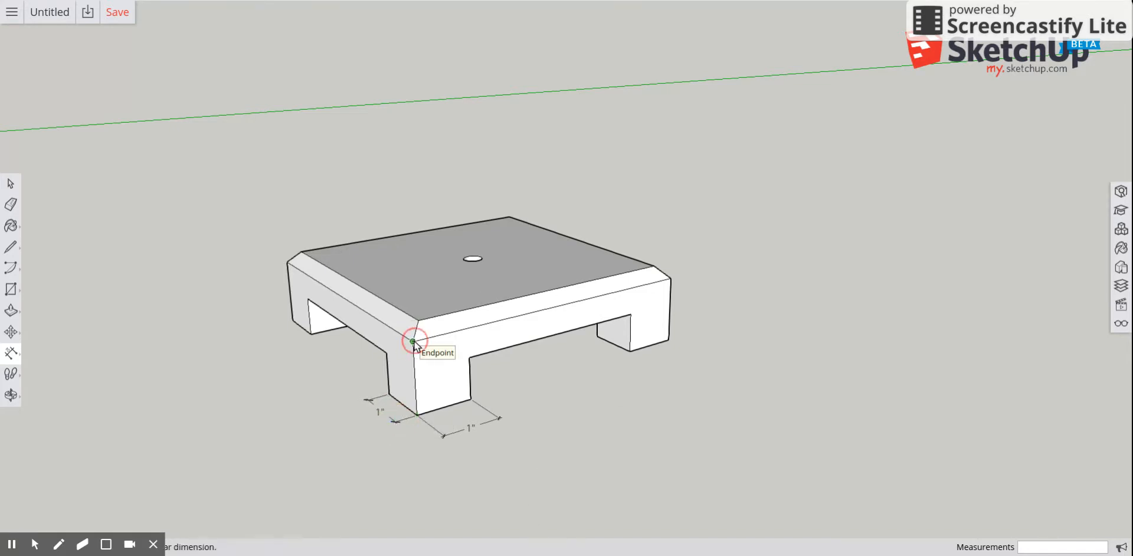
{"action": "left_click", "coordinate": [671, 278]}
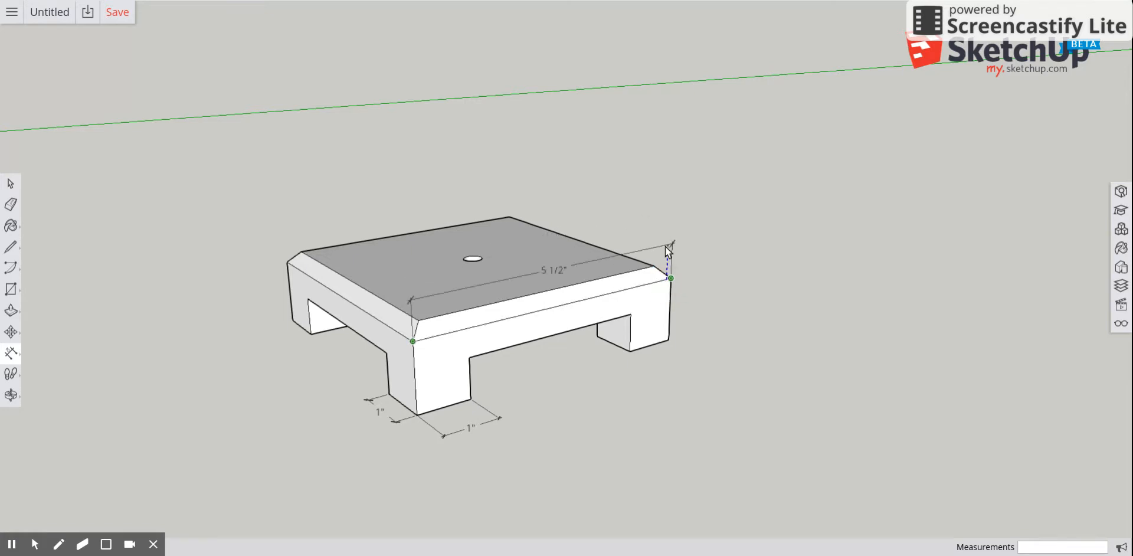
{"action": "left_click", "coordinate": [717, 317]}
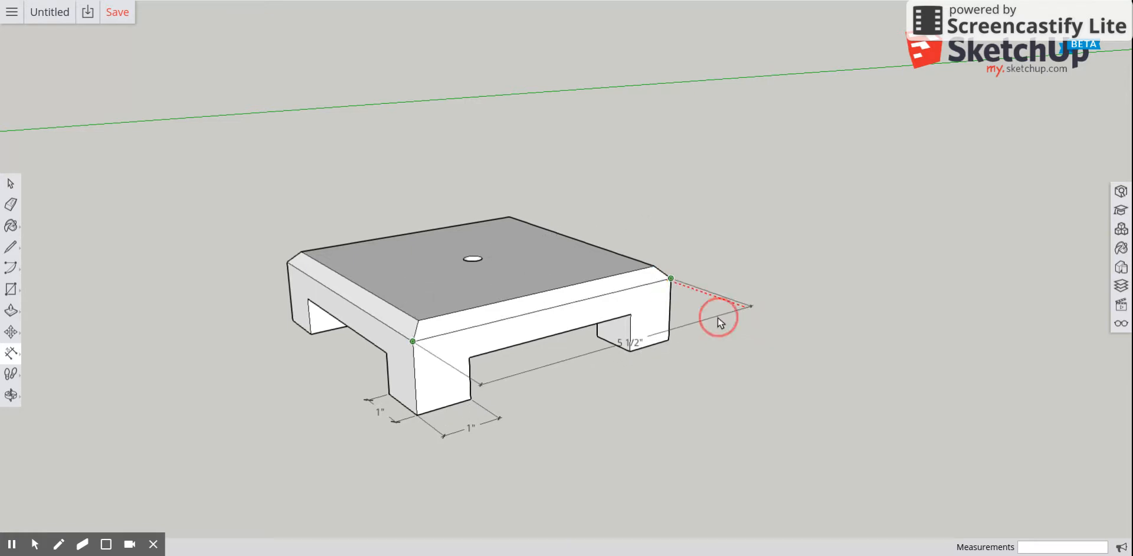
{"action": "left_click", "coordinate": [412, 342]}
{"action": "left_click", "coordinate": [288, 263]}
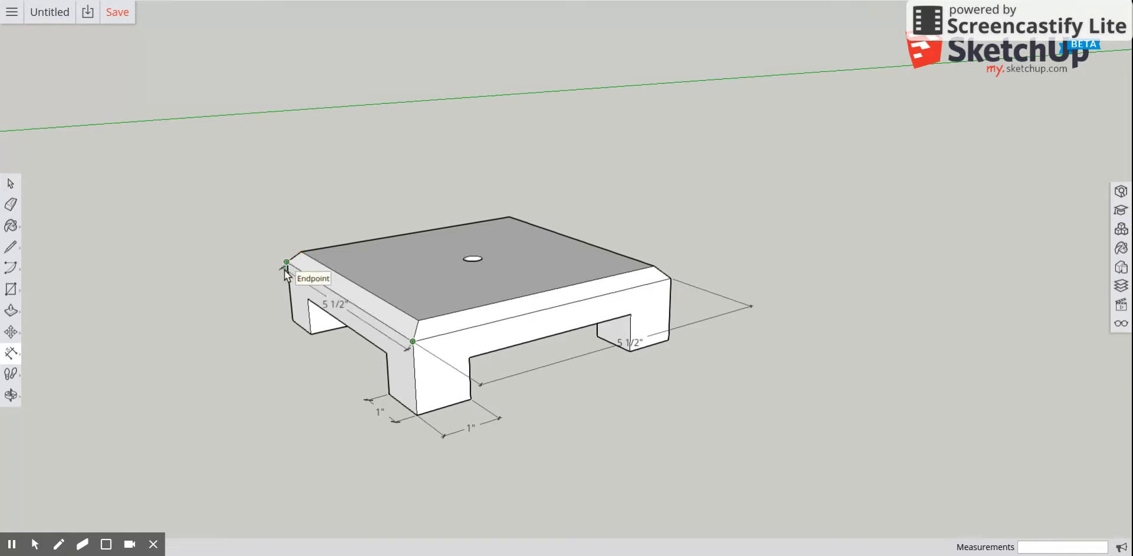
{"action": "left_click", "coordinate": [254, 282]}
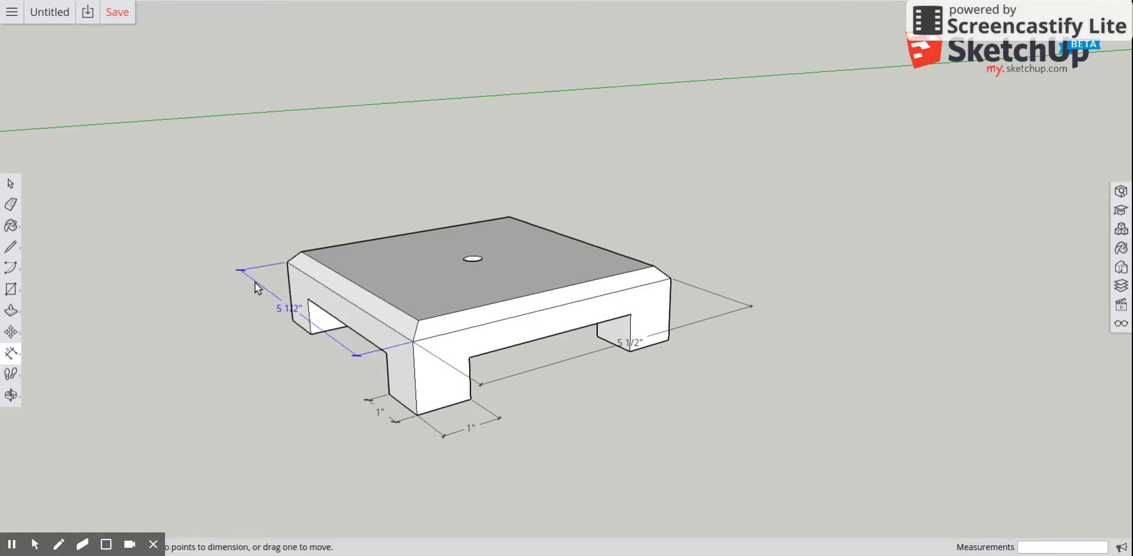
{"action": "left_click", "coordinate": [477, 260]}
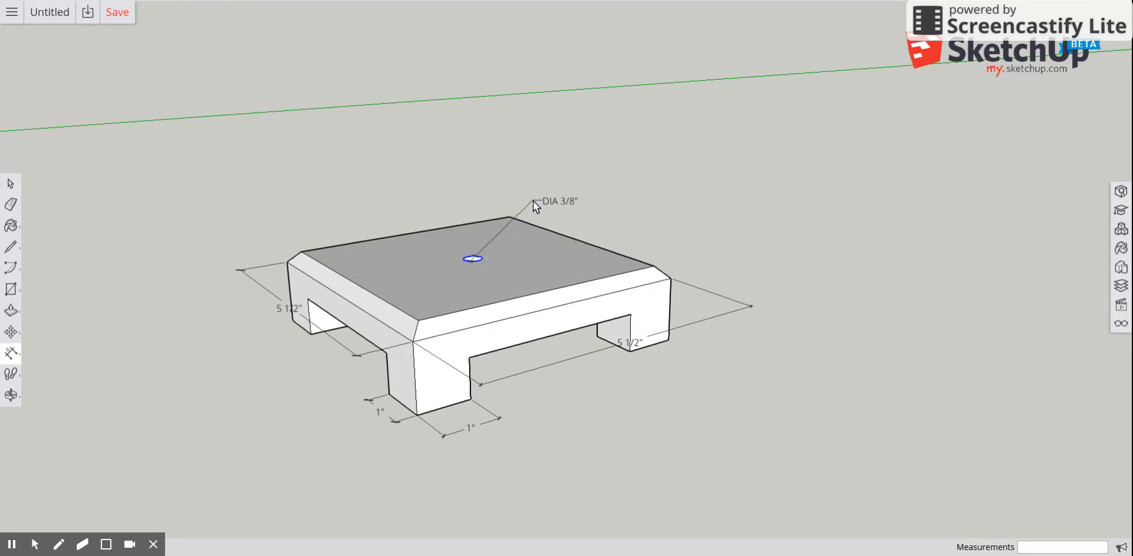
{"action": "left_click", "coordinate": [533, 201]}
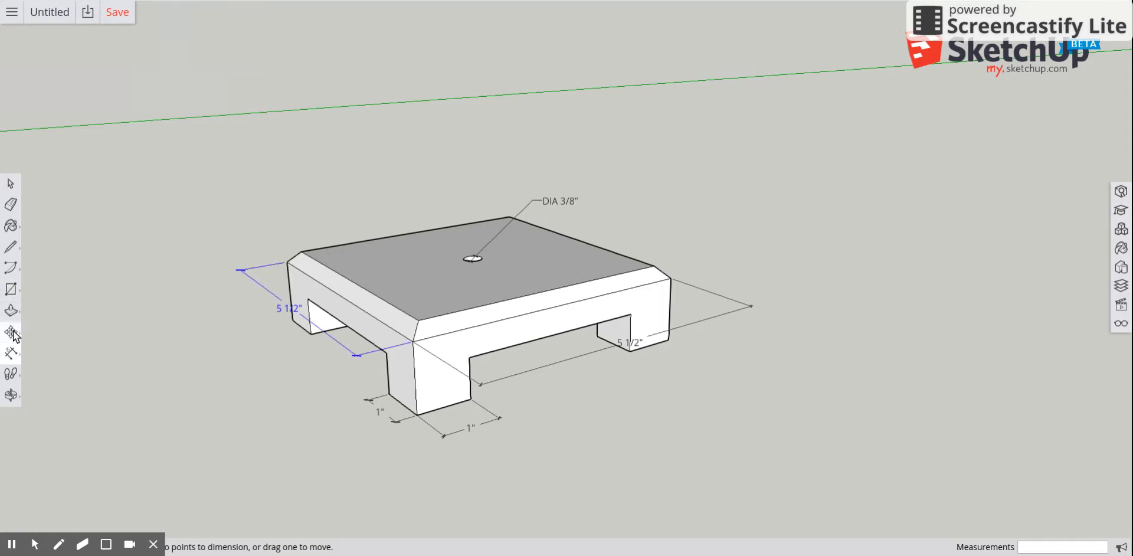
Paint the block's top face with a dark brown wood material using the Paint Bucket.
{"action": "left_click", "coordinate": [11, 225]}
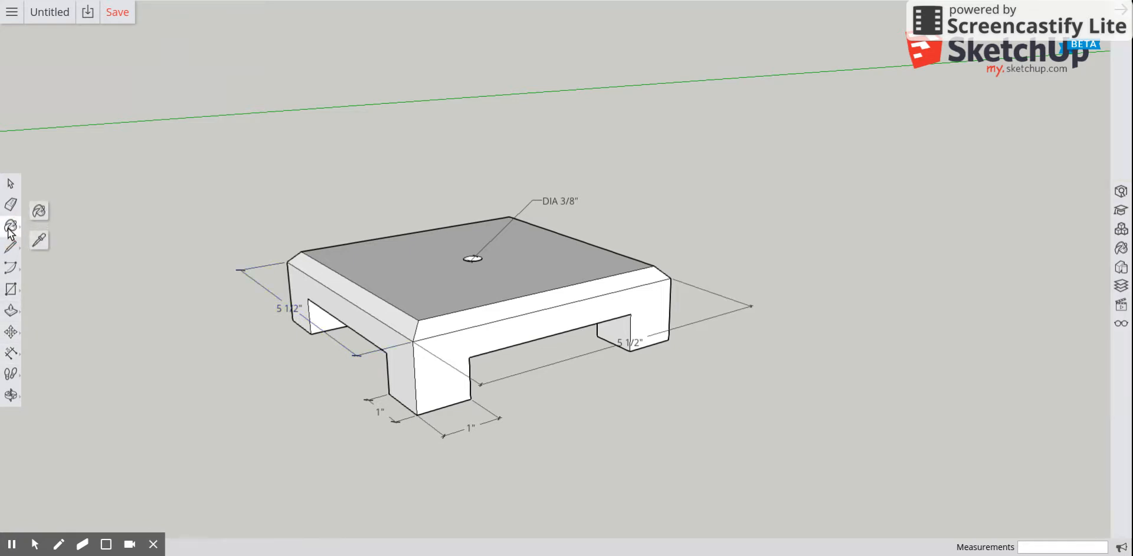
{"action": "left_click", "coordinate": [39, 211]}
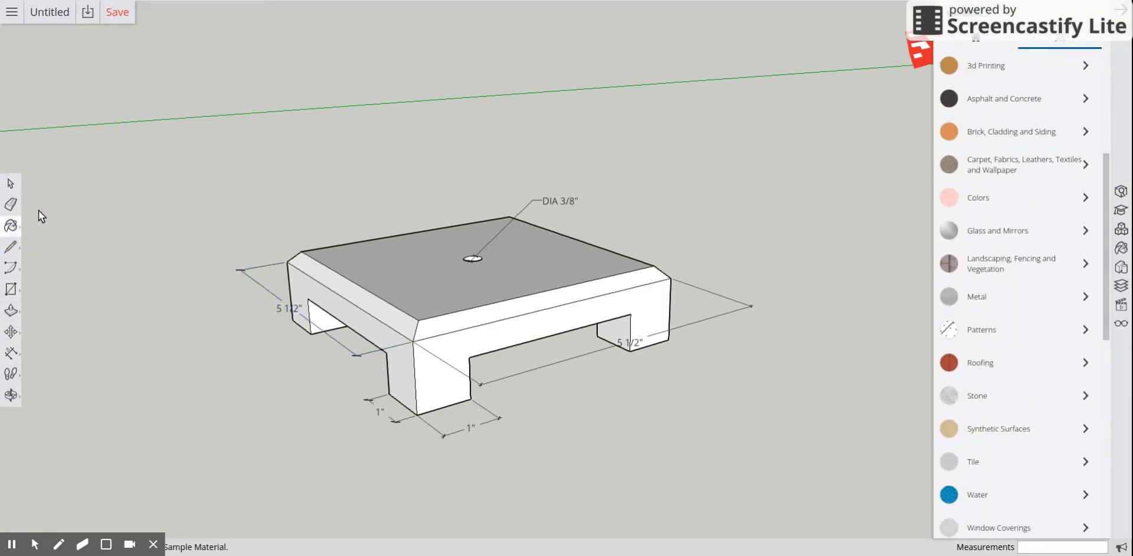
{"action": "left_click", "coordinate": [1084, 198]}
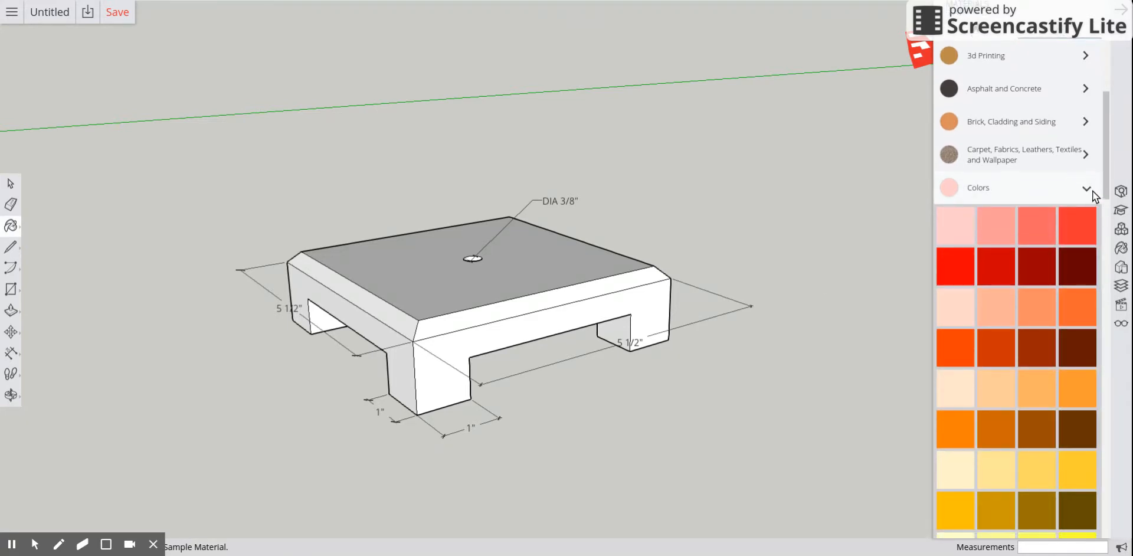
{"action": "left_click", "coordinate": [1089, 190]}
{"action": "scroll", "coordinate": [1004, 420], "scroll_direction": "down", "scroll_amount": 3}
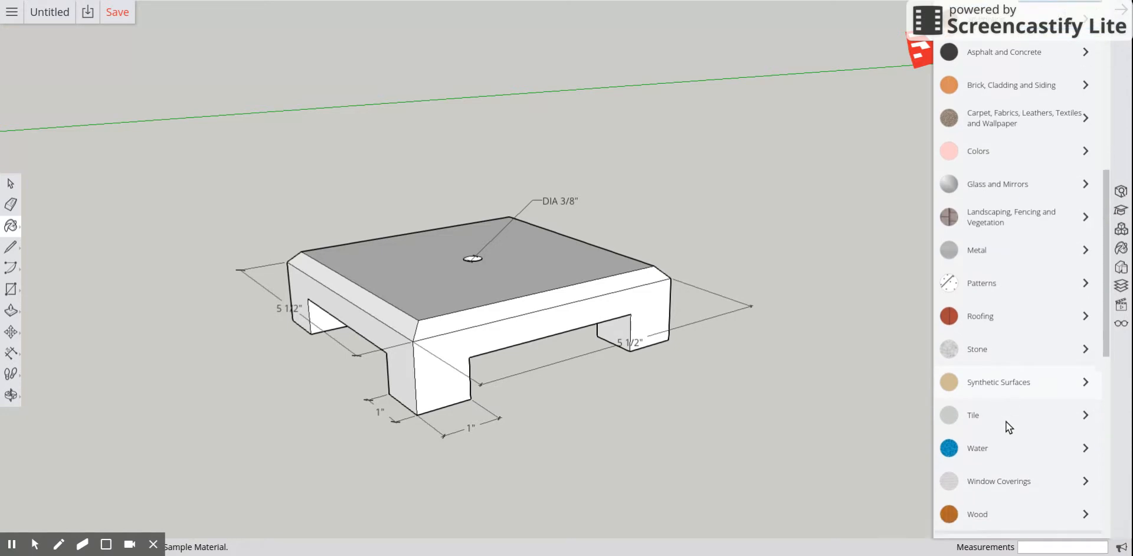
{"action": "scroll", "coordinate": [1009, 420], "scroll_direction": "down", "scroll_amount": 1}
{"action": "left_click", "coordinate": [1081, 439]}
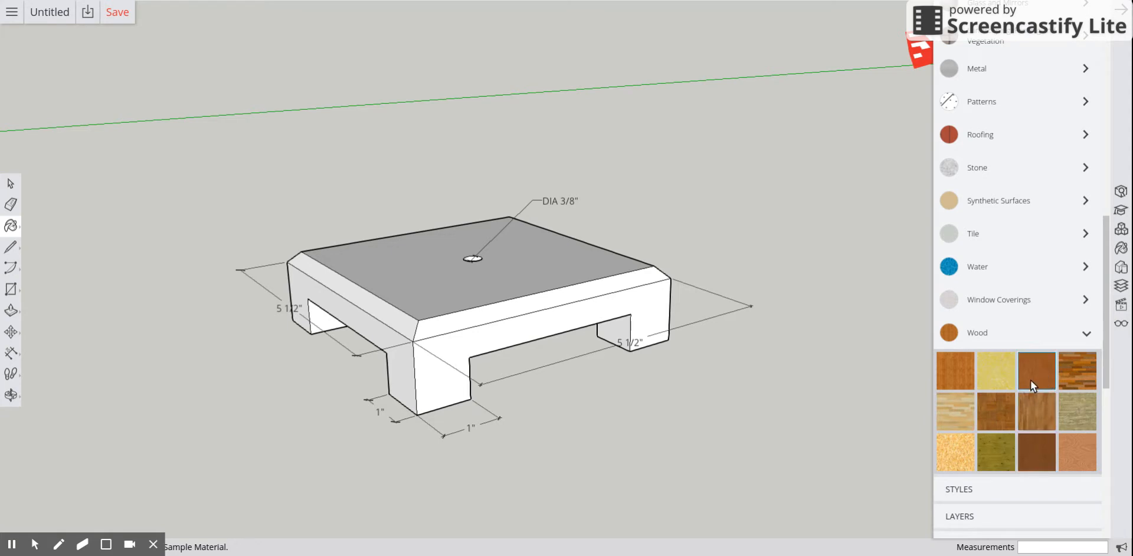
{"action": "left_click", "coordinate": [480, 276]}
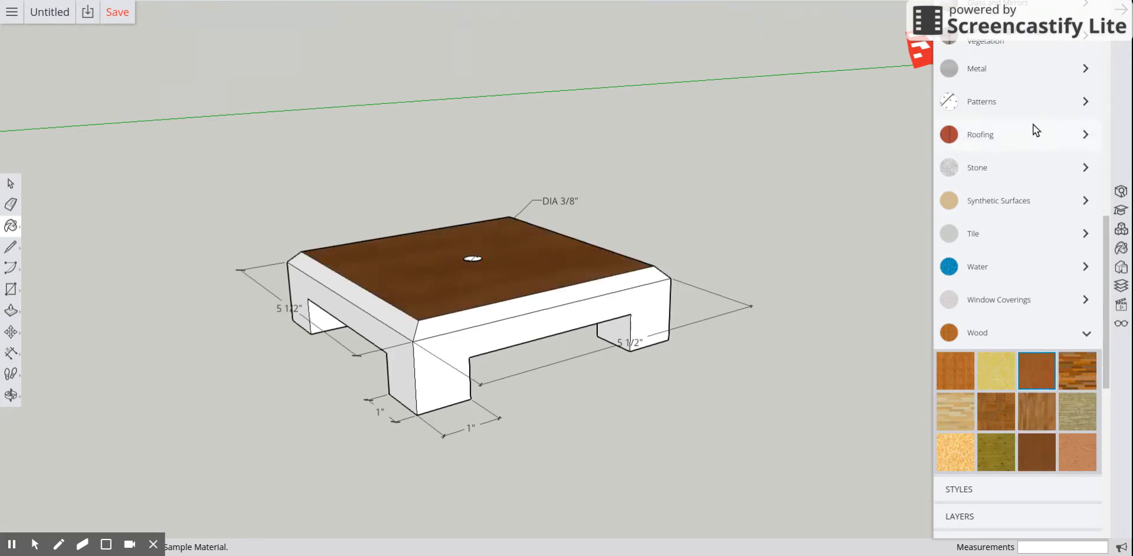
Paint the front face, front chamfer and left side faces of the block with an orange colour.
{"action": "scroll", "coordinate": [1030, 137], "scroll_direction": "up", "scroll_amount": 5}
{"action": "left_click", "coordinate": [1052, 148]}
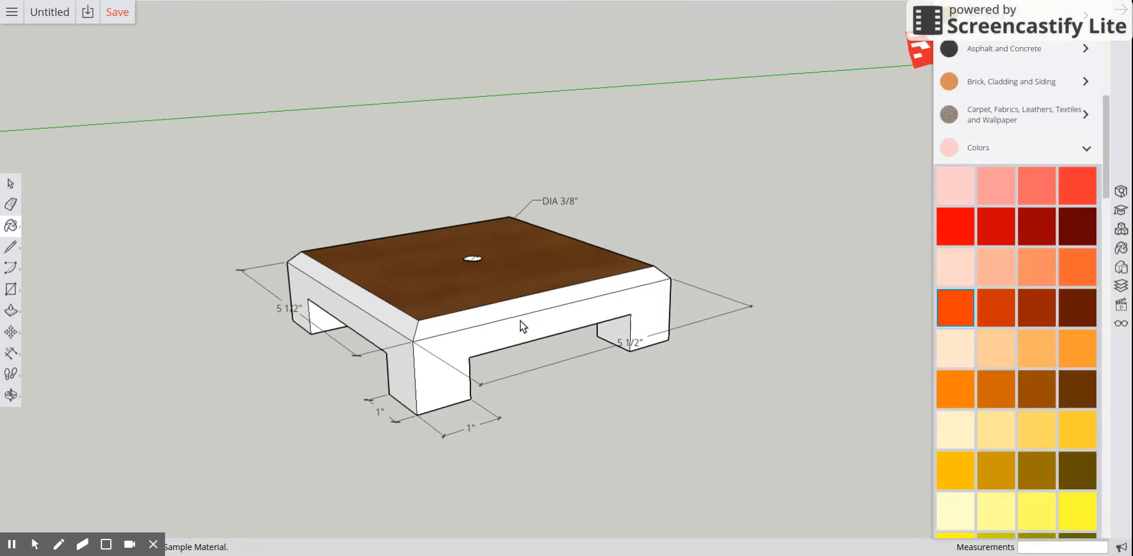
{"action": "left_click", "coordinate": [494, 331]}
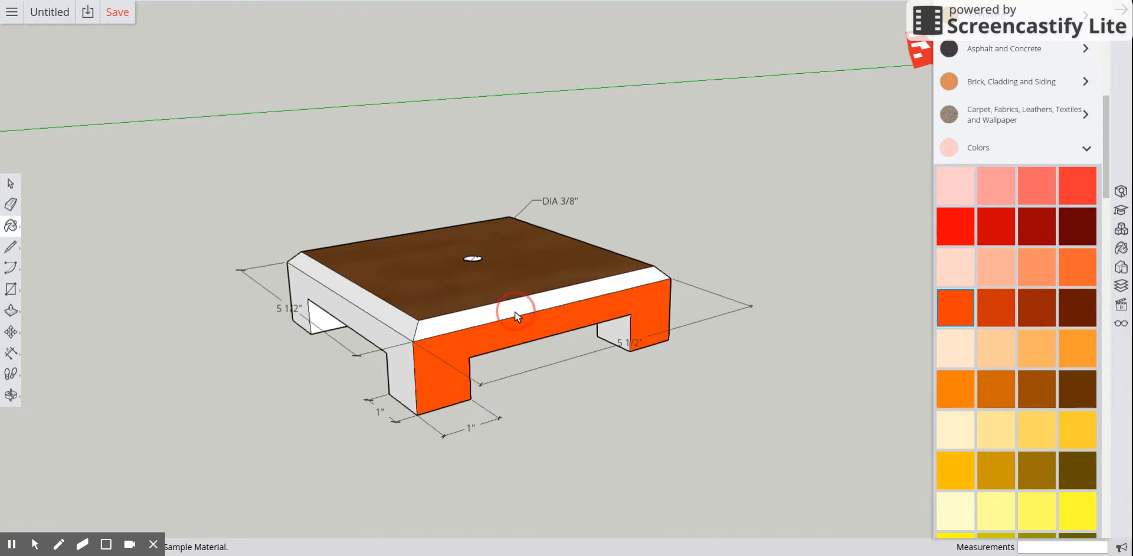
{"action": "left_click", "coordinate": [515, 311]}
{"action": "left_click", "coordinate": [357, 295]}
{"action": "left_click", "coordinate": [351, 318]}
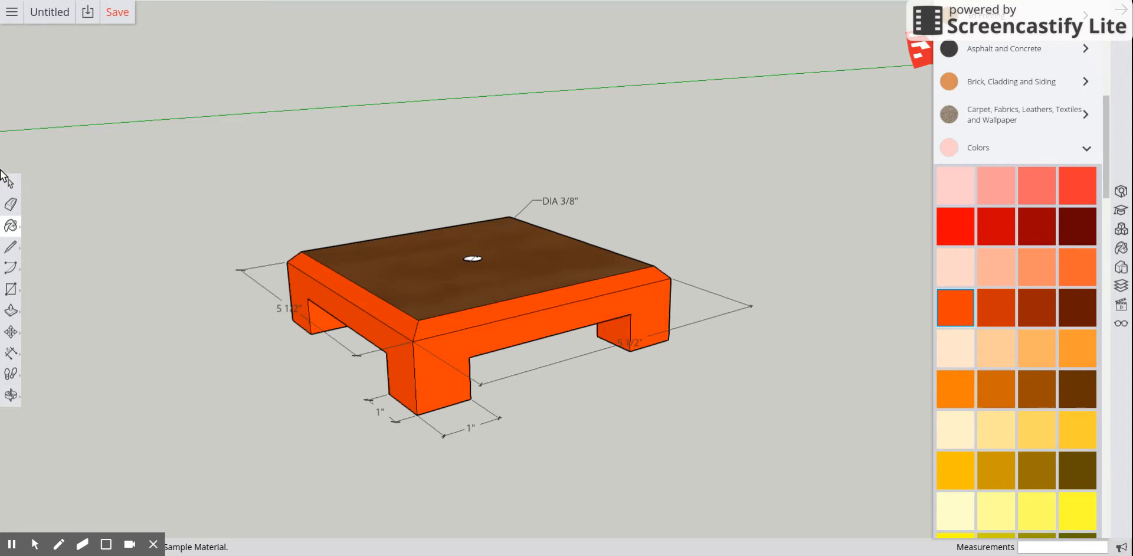
Paint the block's underside and the bottom and side faces of the four legs orange.
{"action": "left_click", "coordinate": [10, 395]}
{"action": "mouse_move", "coordinate": [419, 465]}
{"action": "left_mouse_down"}
{"action": "mouse_move", "coordinate": [458, 352]}
{"action": "mouse_move", "coordinate": [508, 370]}
{"action": "mouse_move", "coordinate": [468, 285]}
{"action": "left_mouse_up"}
{"action": "left_click", "coordinate": [10, 228]}
{"action": "left_click", "coordinate": [463, 167]}
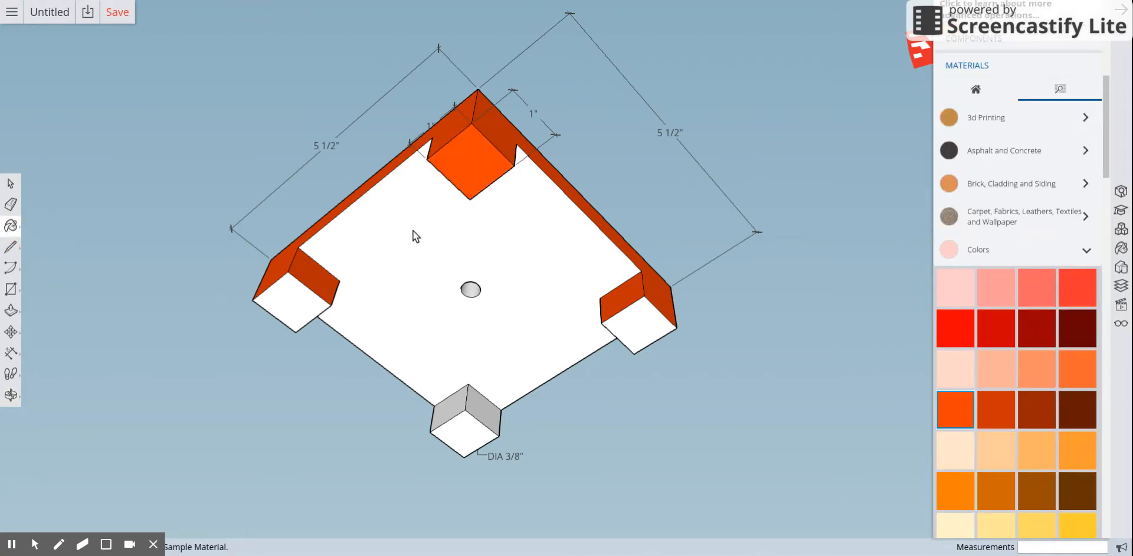
{"action": "left_click", "coordinate": [298, 305]}
{"action": "left_click", "coordinate": [454, 354]}
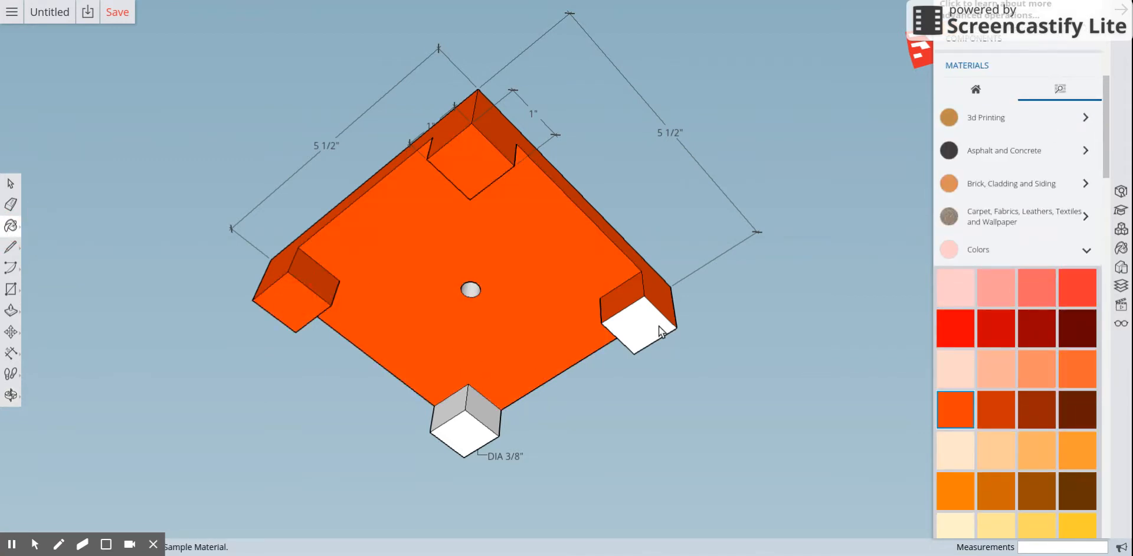
{"action": "left_click", "coordinate": [640, 323]}
{"action": "left_click", "coordinate": [471, 435]}
{"action": "left_click", "coordinate": [485, 413]}
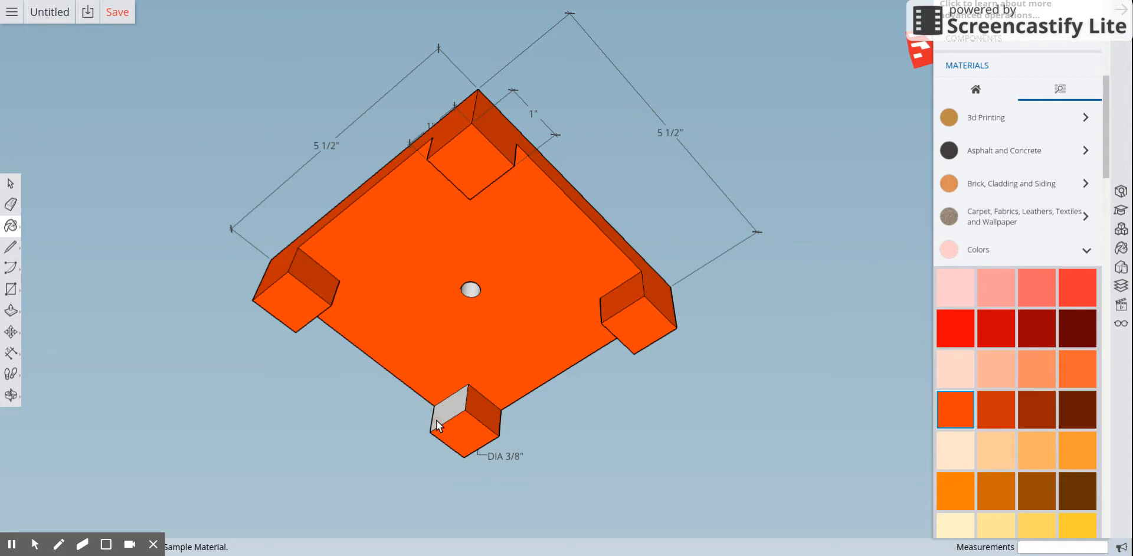
{"action": "left_click", "coordinate": [438, 419]}
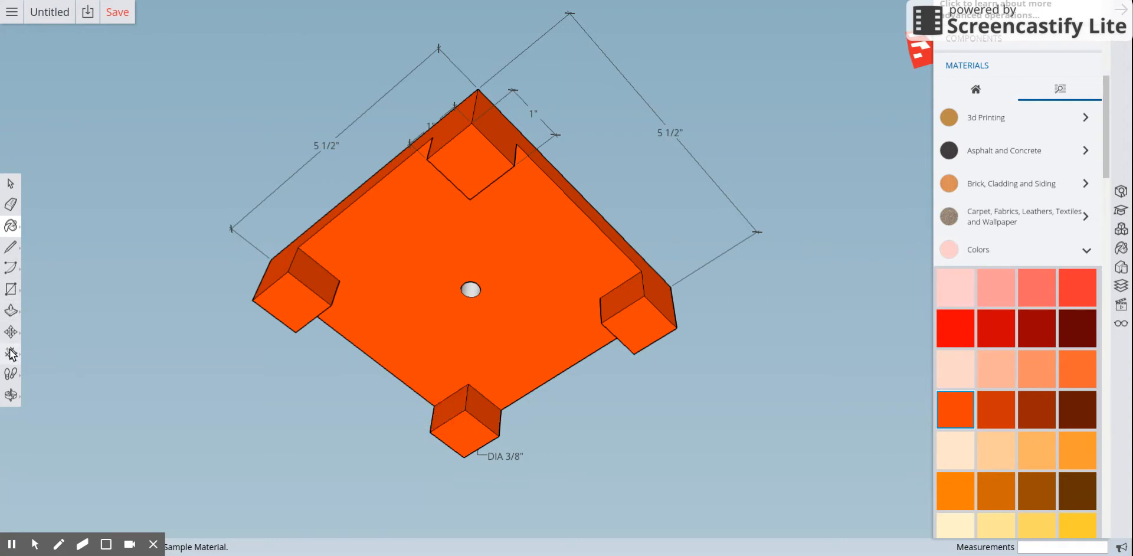
Paint the remaining right side face and chamfer of the block orange.
{"action": "left_click", "coordinate": [11, 394]}
{"action": "left_click_drag", "start_coordinate": [564, 239], "coordinate": [2, 226]}
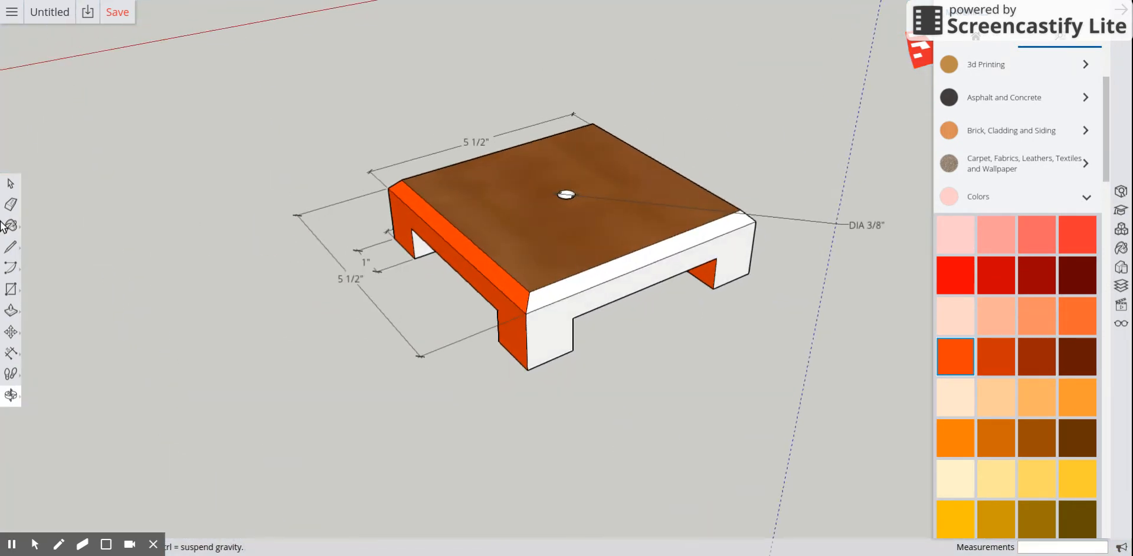
{"action": "left_click", "coordinate": [16, 229]}
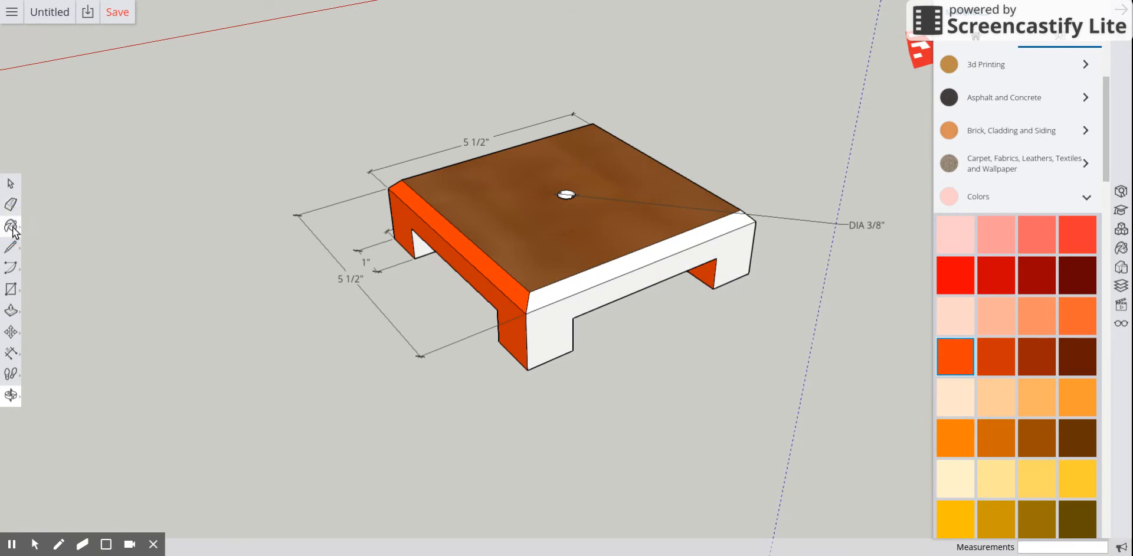
{"action": "left_click", "coordinate": [632, 267]}
{"action": "left_click", "coordinate": [573, 306]}
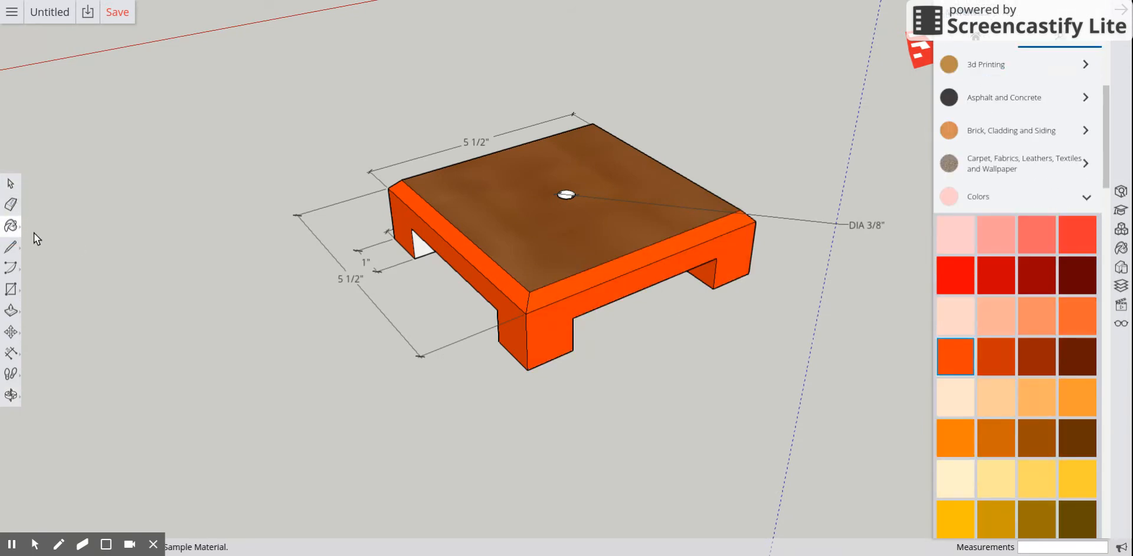
{"action": "left_click", "coordinate": [11, 394]}
{"action": "left_click_drag", "start_coordinate": [140, 348], "coordinate": [611, 340]}
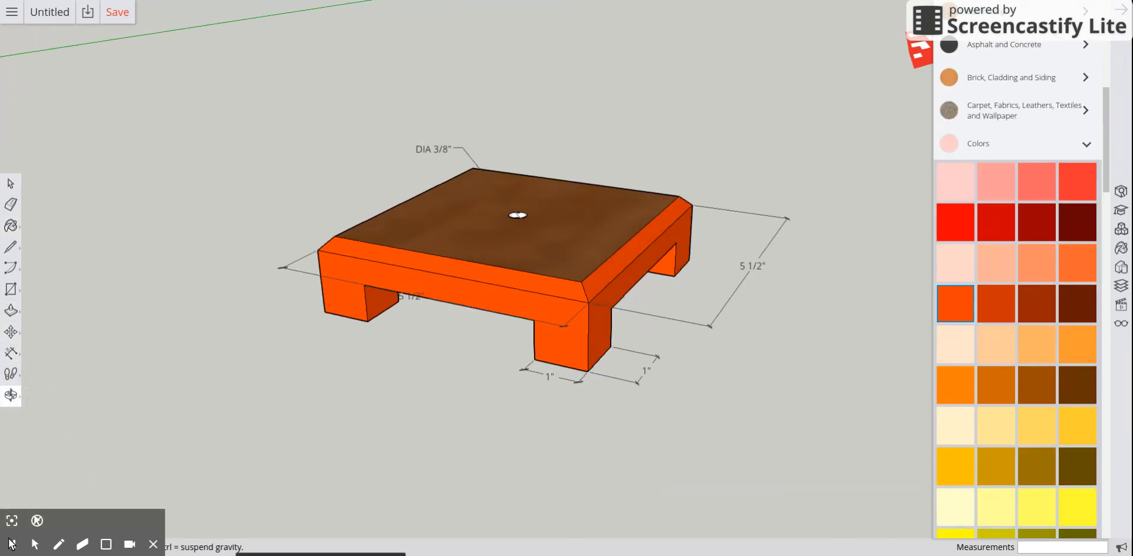